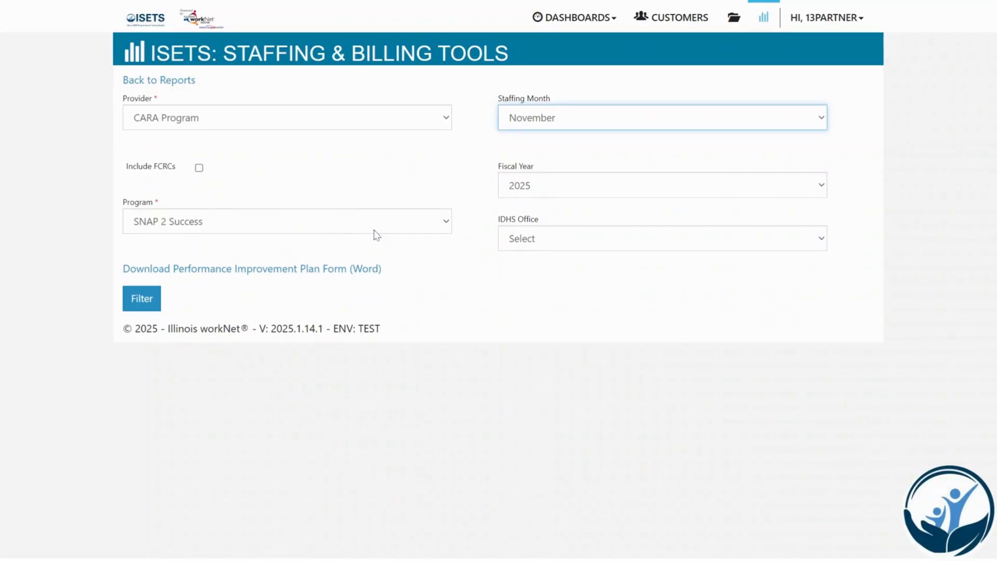
List the CARA Program's SNAP 2 Success staffing and billing packets for all staffing months of fiscal year 2025.
click(145, 306)
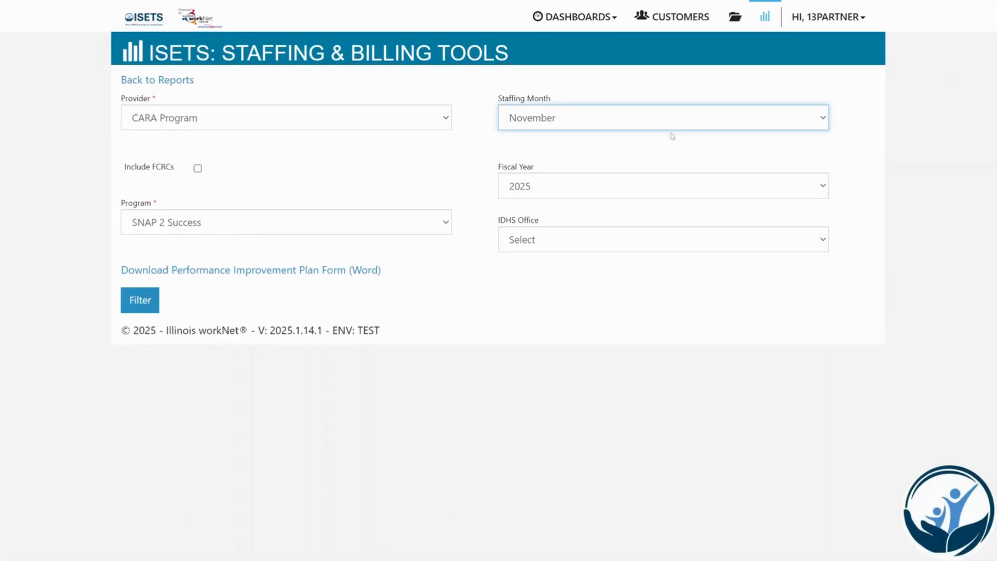
click(527, 134)
click(145, 308)
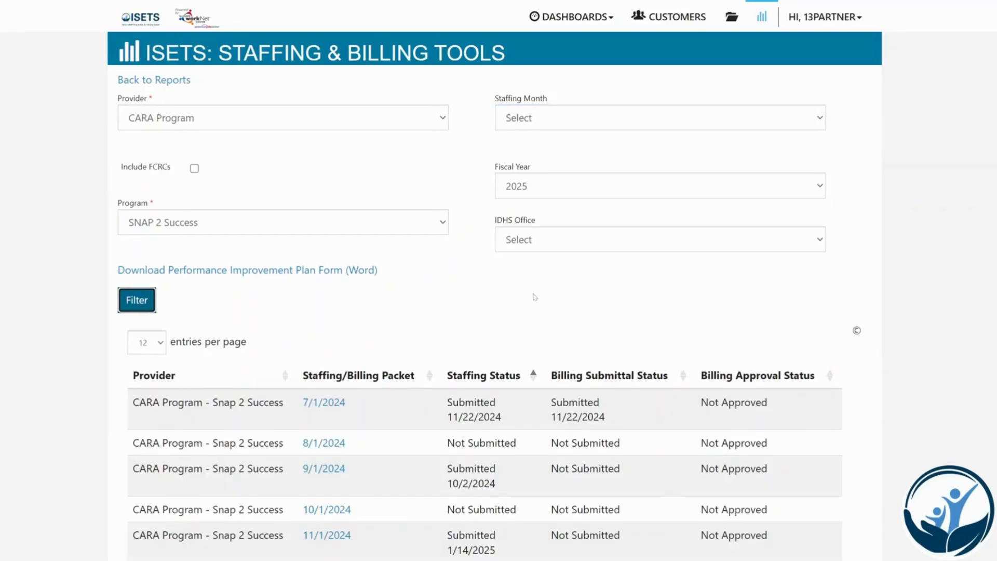
scroll(535, 297, down, 4)
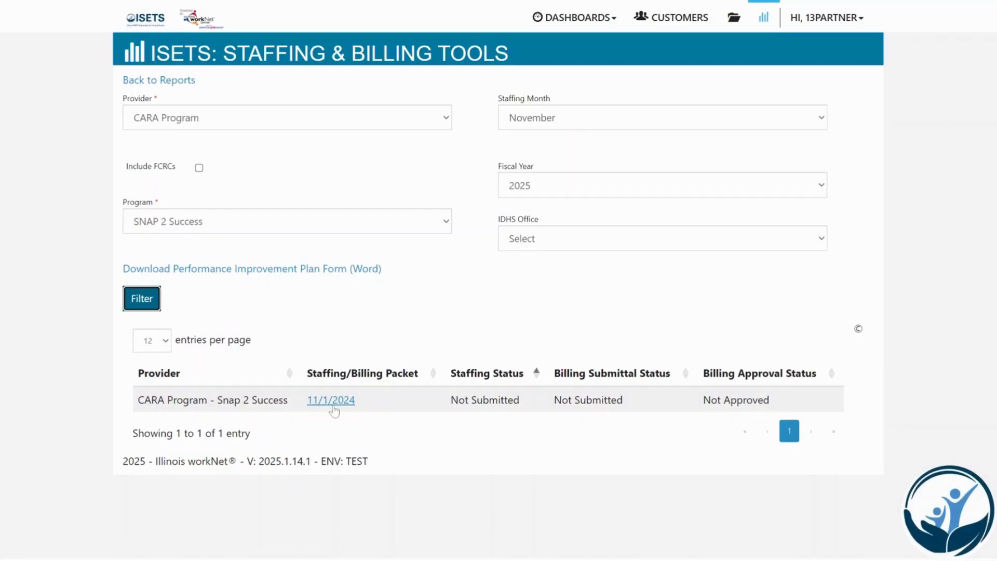
Open the CARA Program's 11/1/2024 staffing/billing packet and bring its completion and approval sections into view.
click(335, 409)
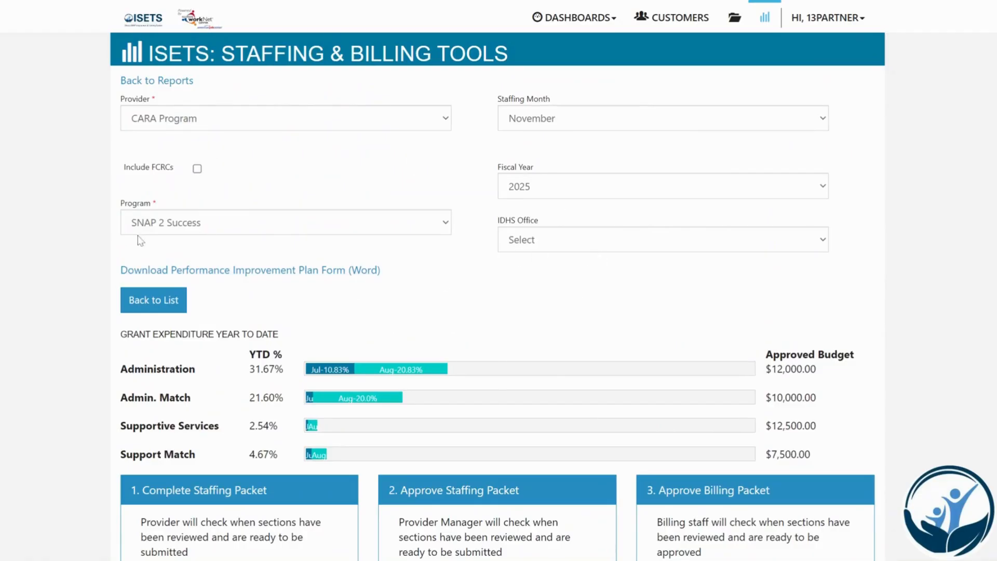
click(144, 311)
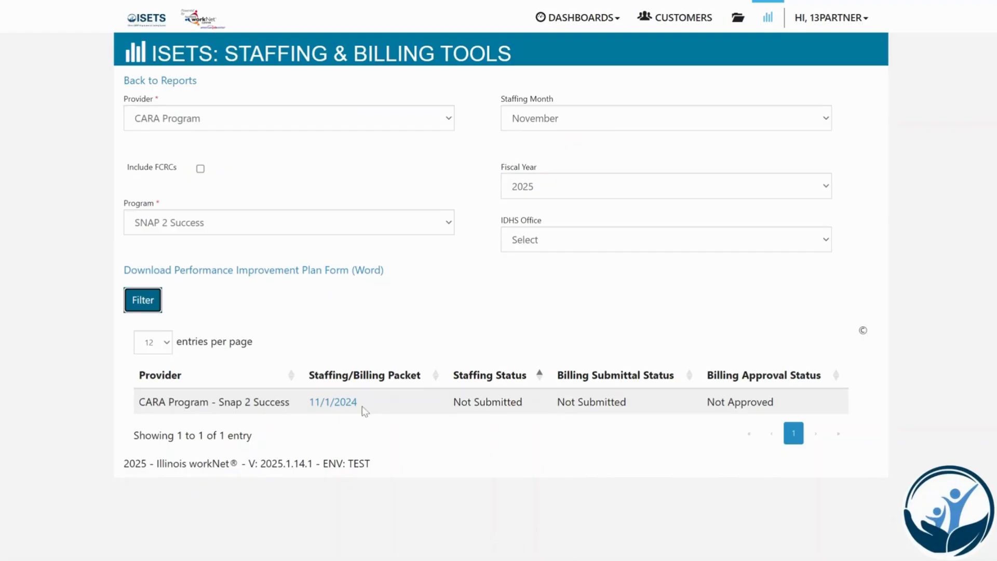
click(332, 403)
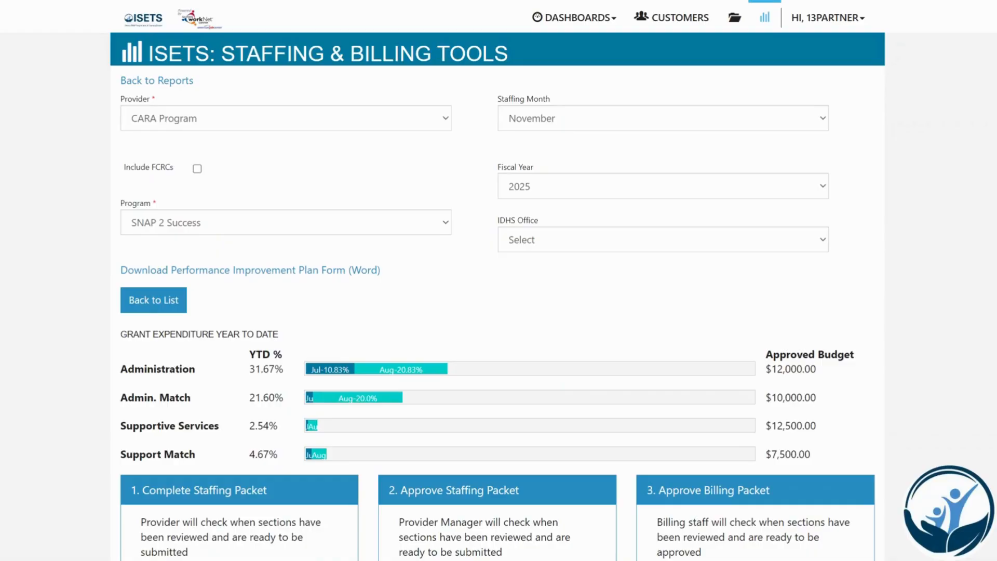
scroll(478, 316, down, 3)
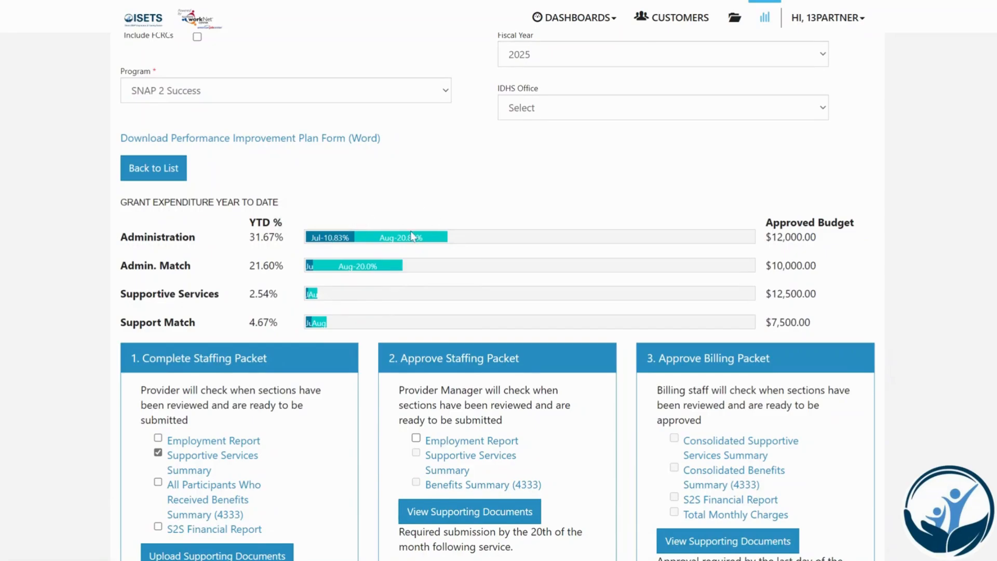
scroll(848, 327, down, 3)
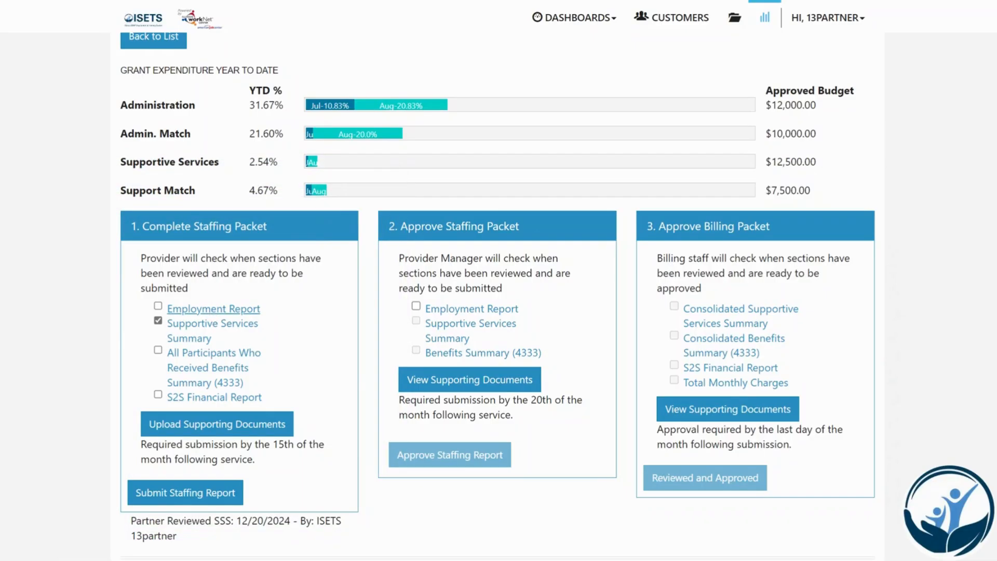
Review the participants' employment verification in the staffing packet's Employment Report and mark its partner review complete.
click(213, 308)
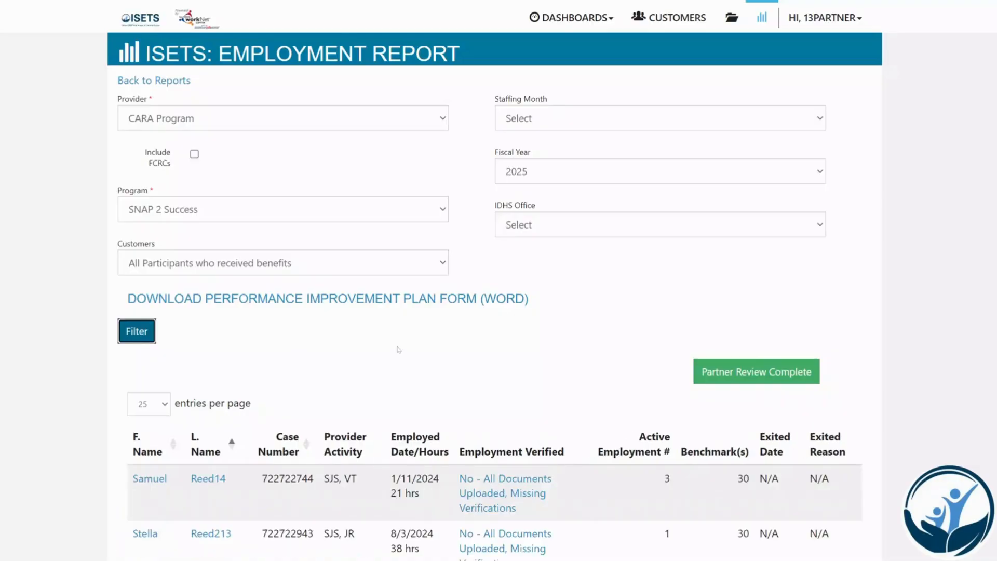
scroll(399, 348, down, 3)
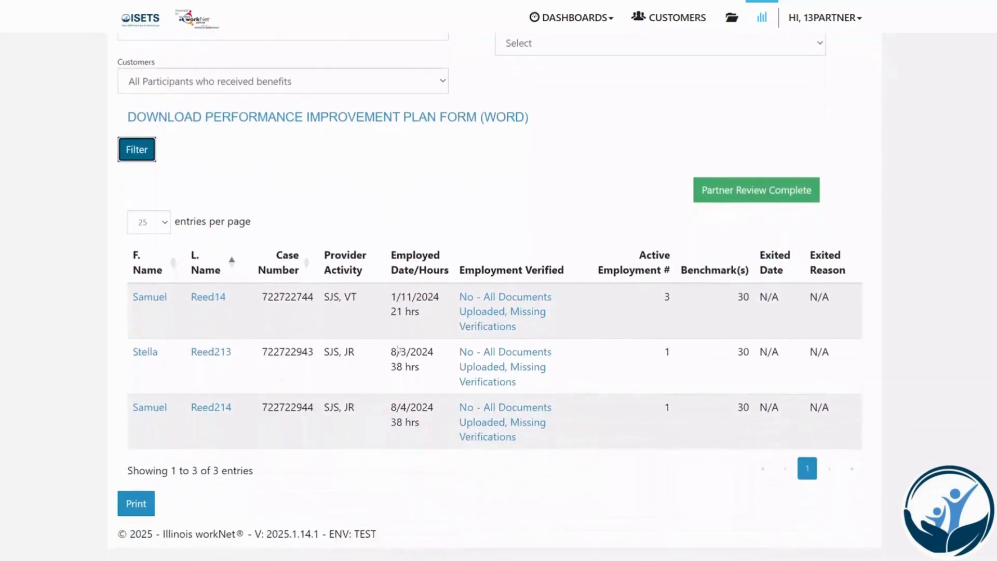
click(520, 316)
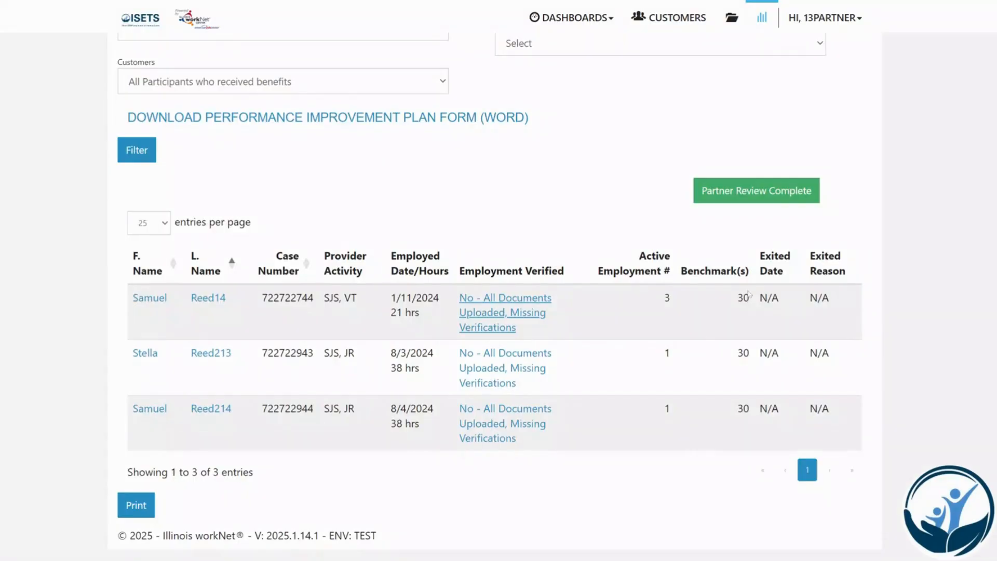
click(749, 193)
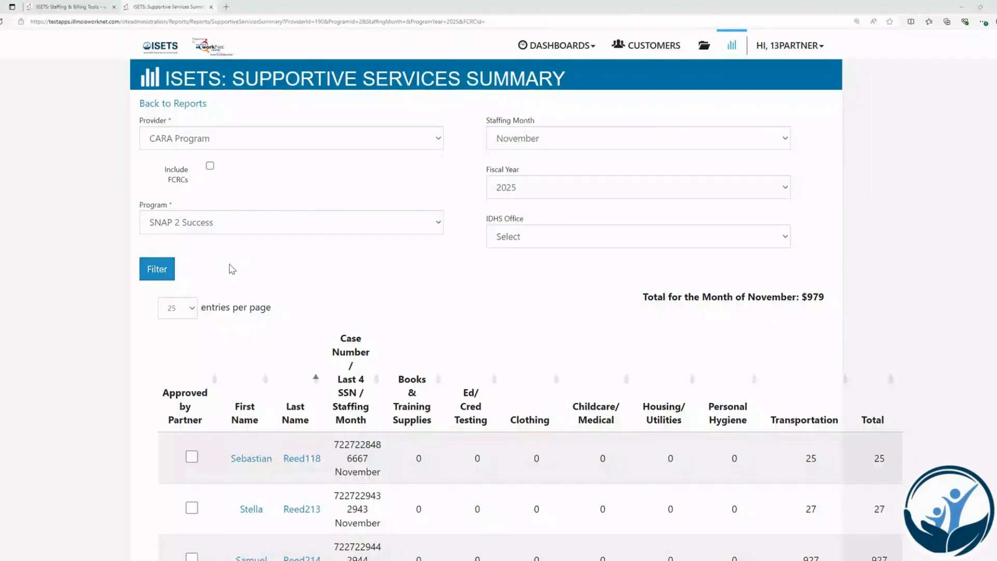
Approve all three participants in the November Supportive Services Summary and mark the partner review complete.
scroll(251, 275, down, 2)
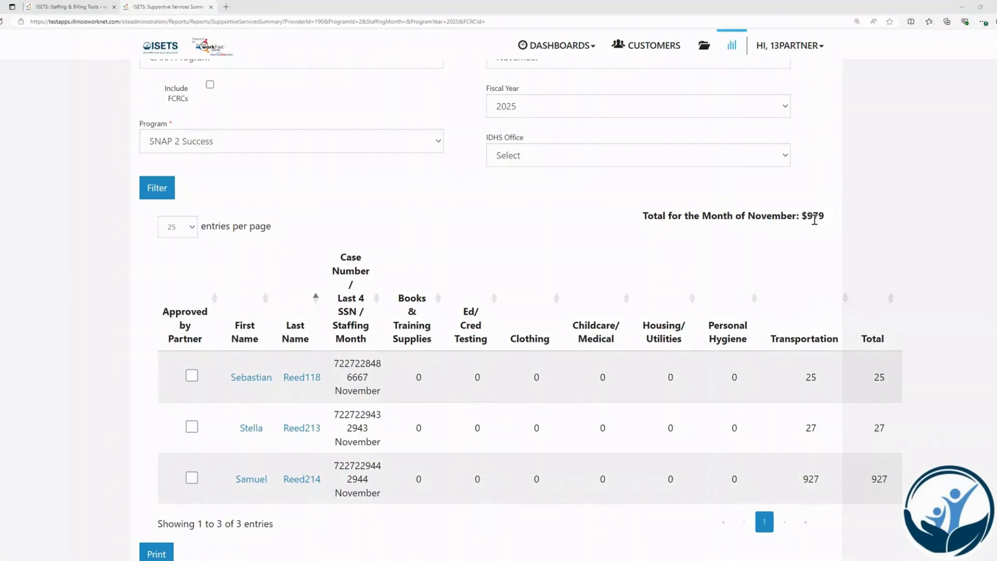
click(192, 377)
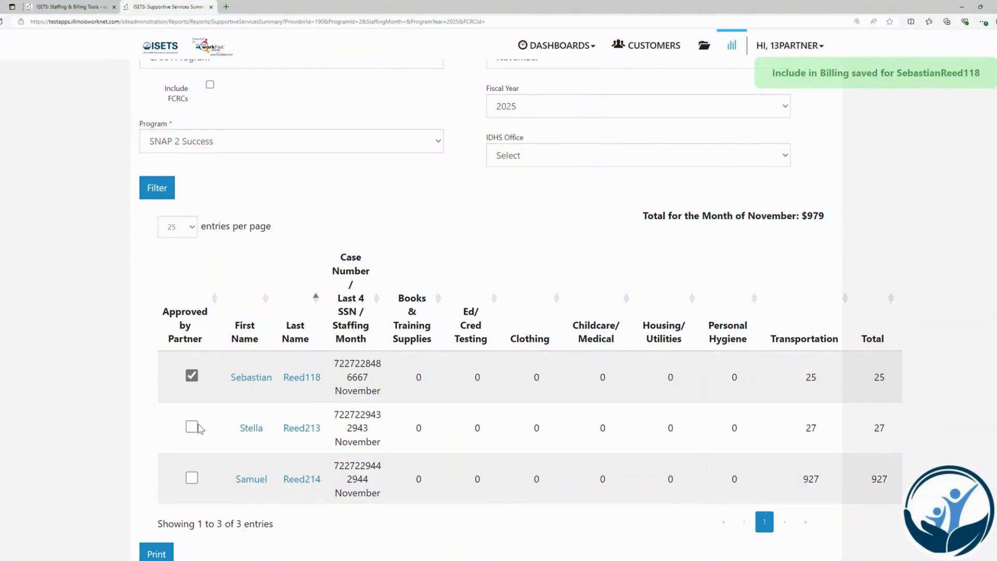
click(192, 429)
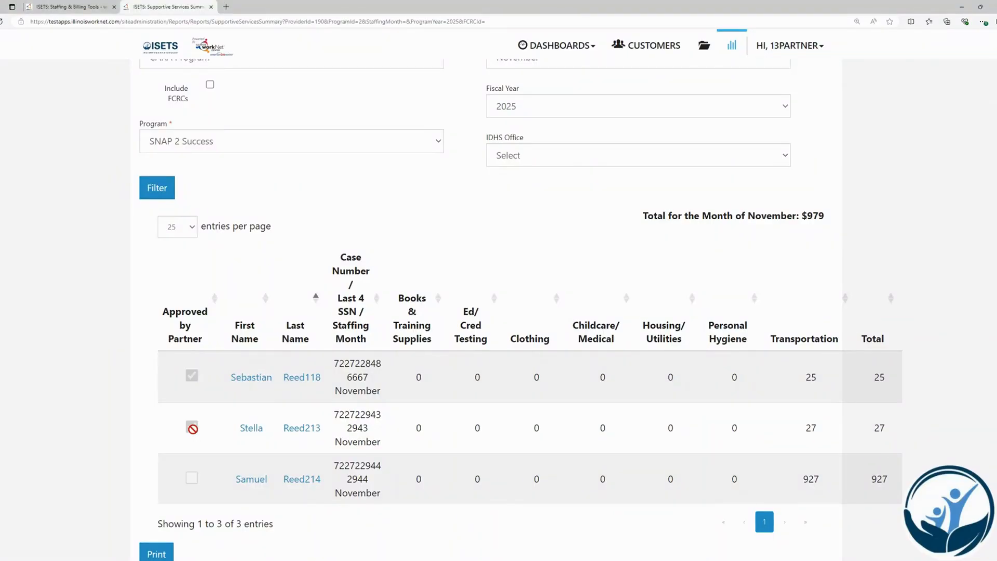
click(193, 479)
scroll(597, 396, down, 2)
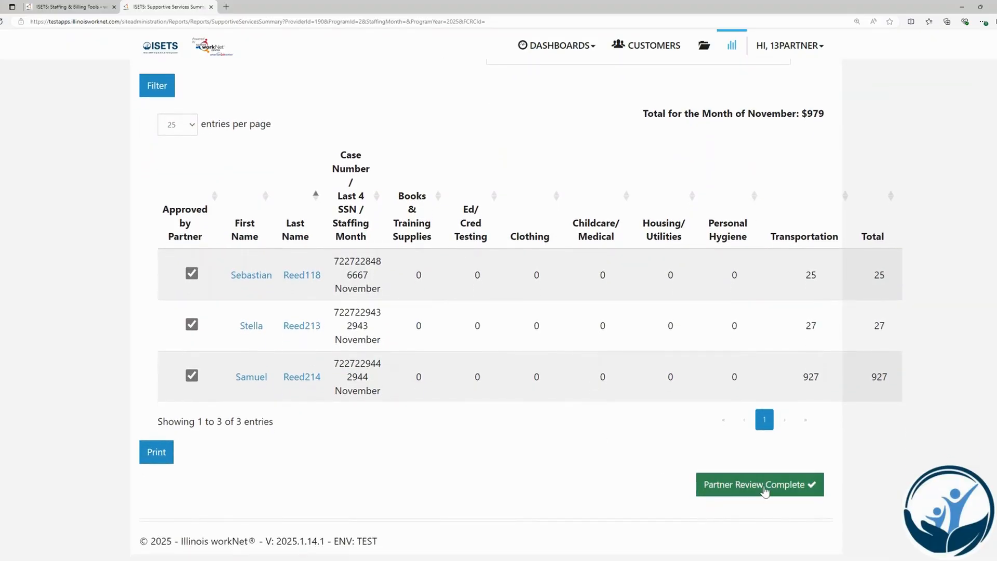
click(764, 488)
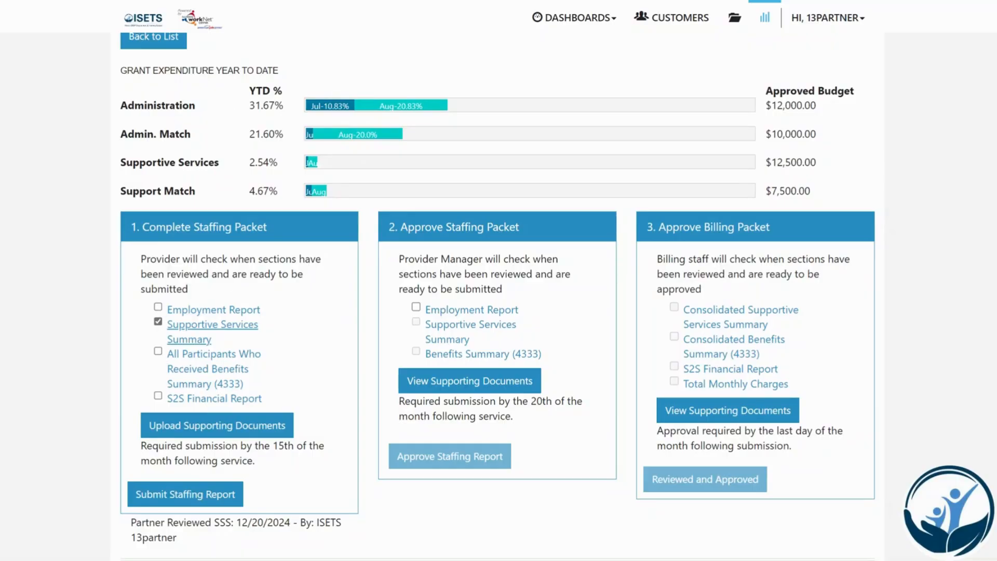
Return to the packet list and reopen the 11/1/2024 packet to refresh its completion checklist.
click(153, 39)
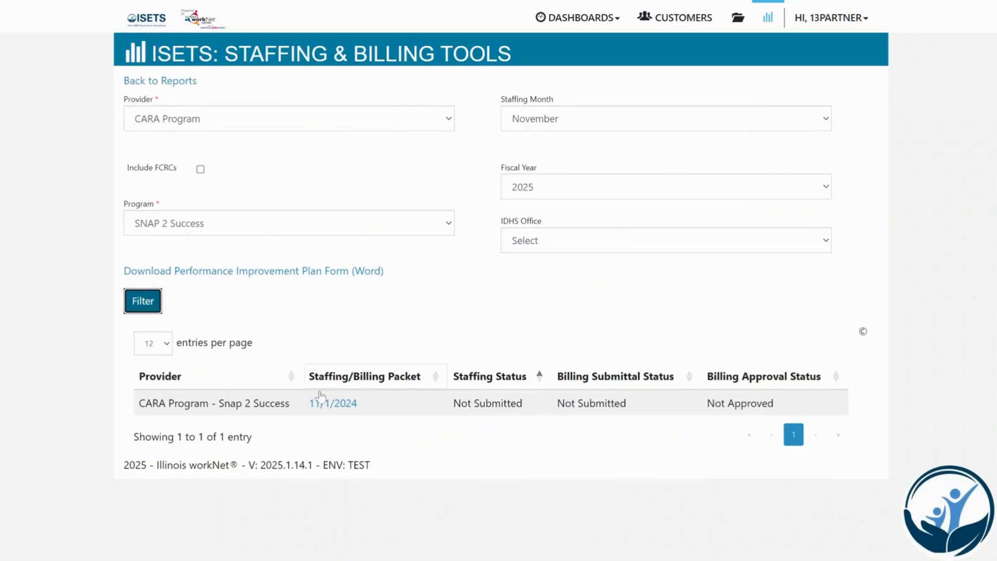
click(333, 405)
scroll(492, 330, down, 1)
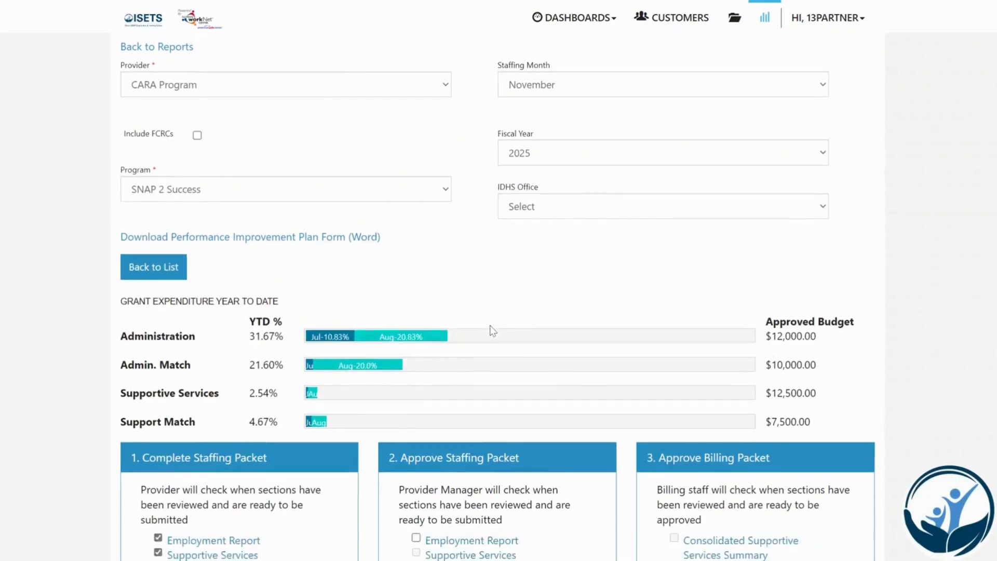
scroll(492, 330, down, 5)
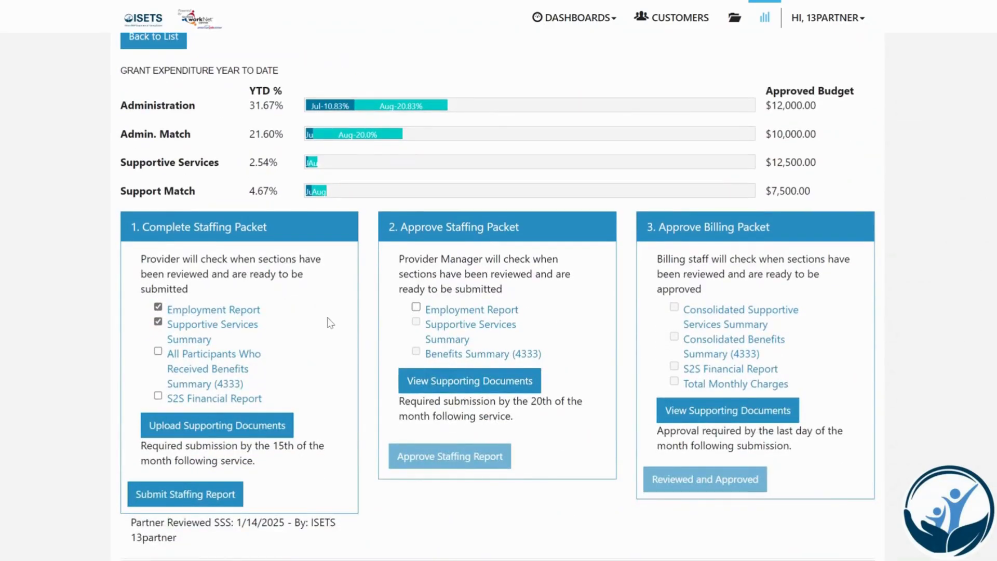
Open the All Participants Who Received Benefits Summary (4333) from the staffing packet and list the November participants.
click(217, 369)
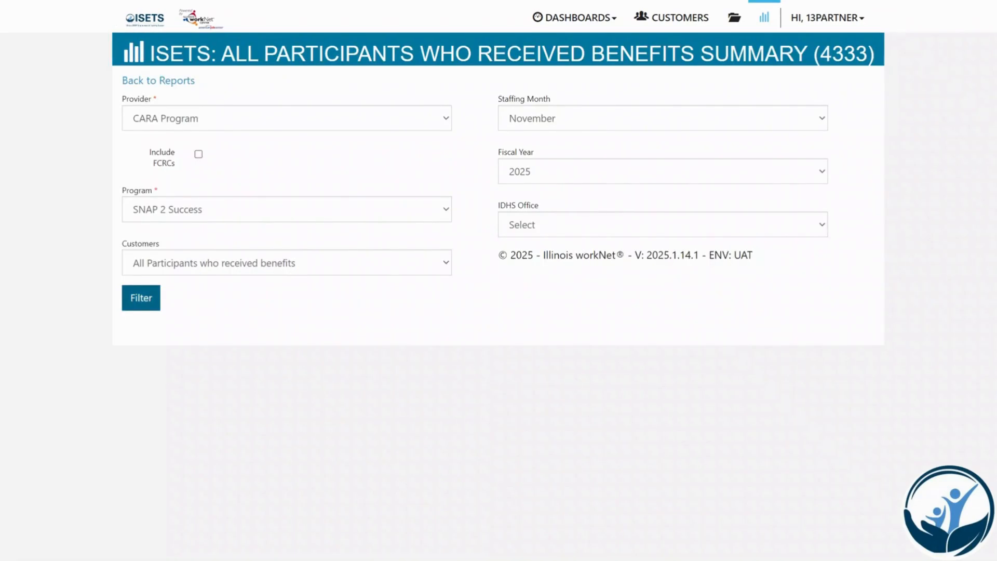
click(141, 297)
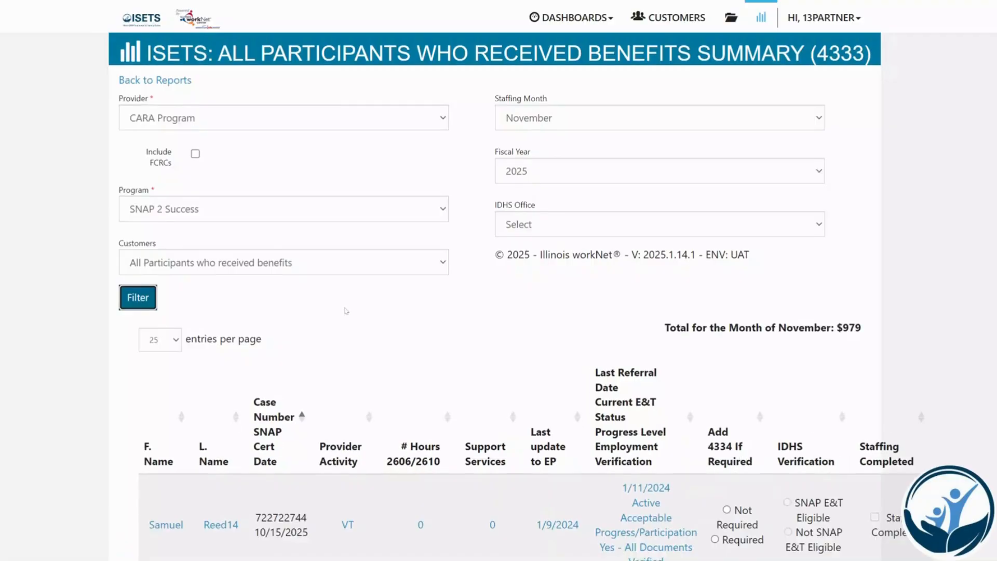
scroll(345, 310, down, 3)
scroll(346, 310, down, 2)
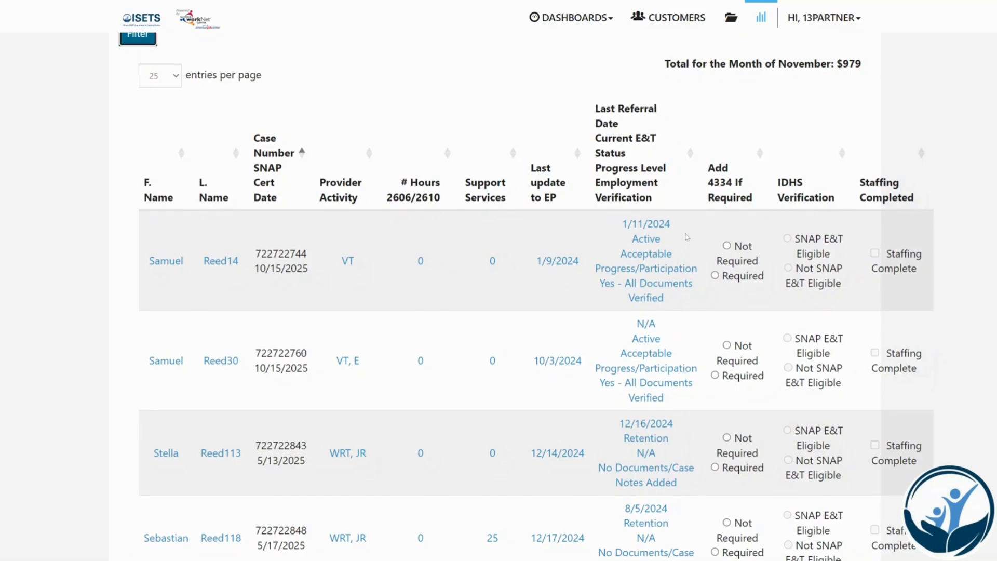
scroll(687, 237, down, 2)
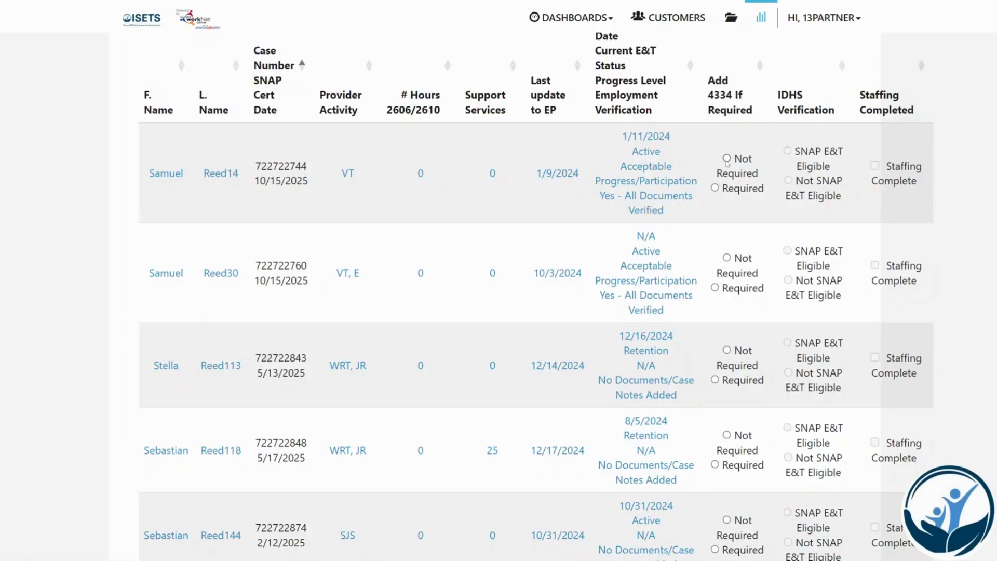
Set the 4334 requirement to Not Required for the first seven participants in the benefits summary.
click(727, 159)
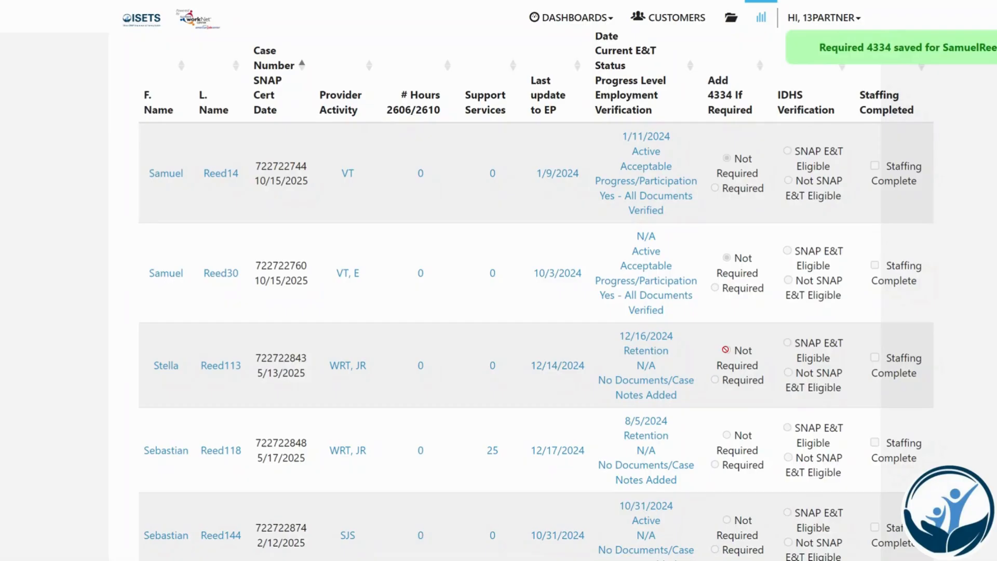
scroll(726, 349, down, 3)
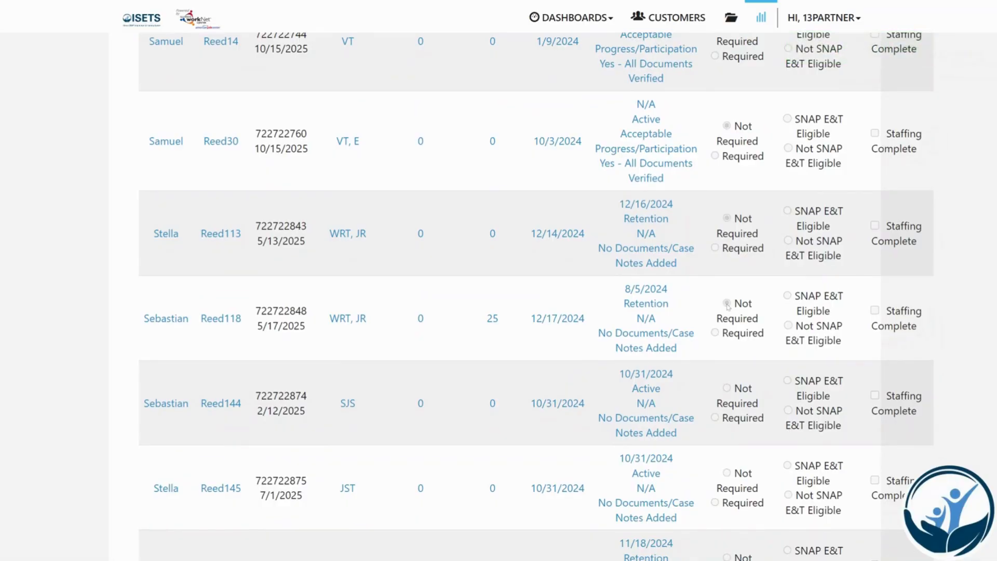
scroll(726, 303, down, 3)
click(726, 258)
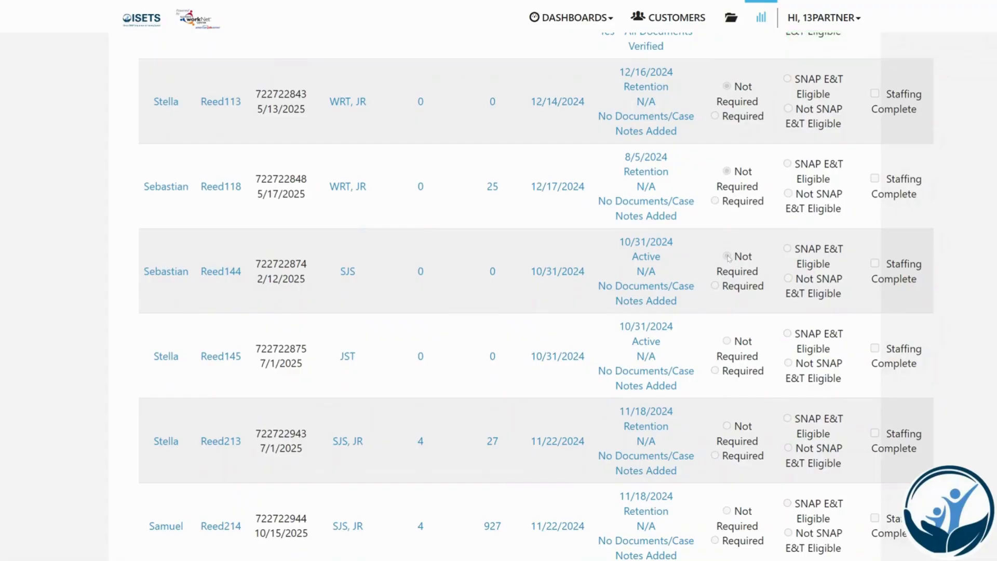
scroll(727, 255, down, 3)
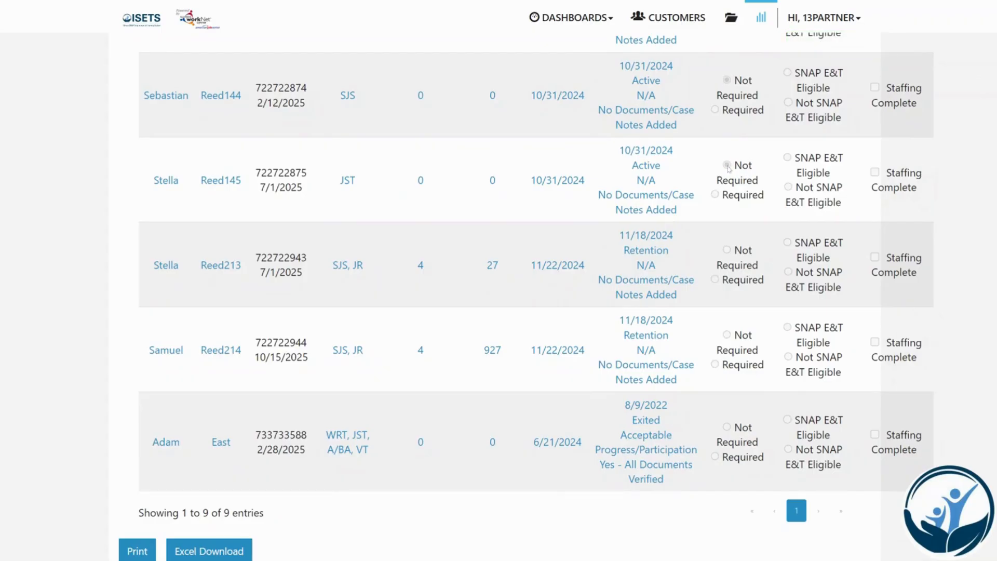
click(727, 250)
Set the 4334 requirement to Required for the last two participants and mark the benefits summary's partner review complete.
click(725, 335)
click(715, 365)
click(714, 457)
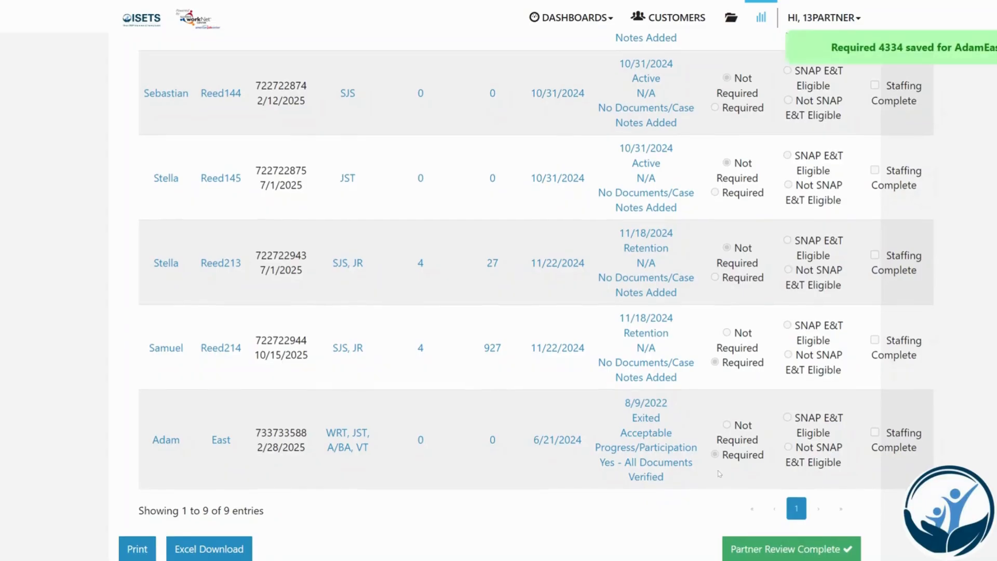
scroll(753, 498, down, 2)
click(786, 525)
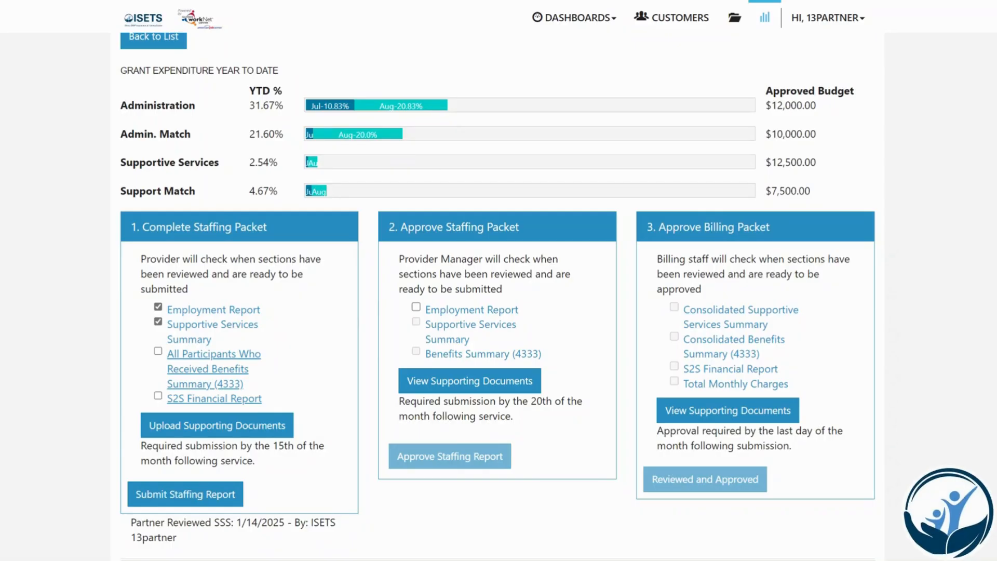
Open the S2S Financial Report from the staffing packet and list the CARA Program's fiscal year 2025 reports.
click(232, 401)
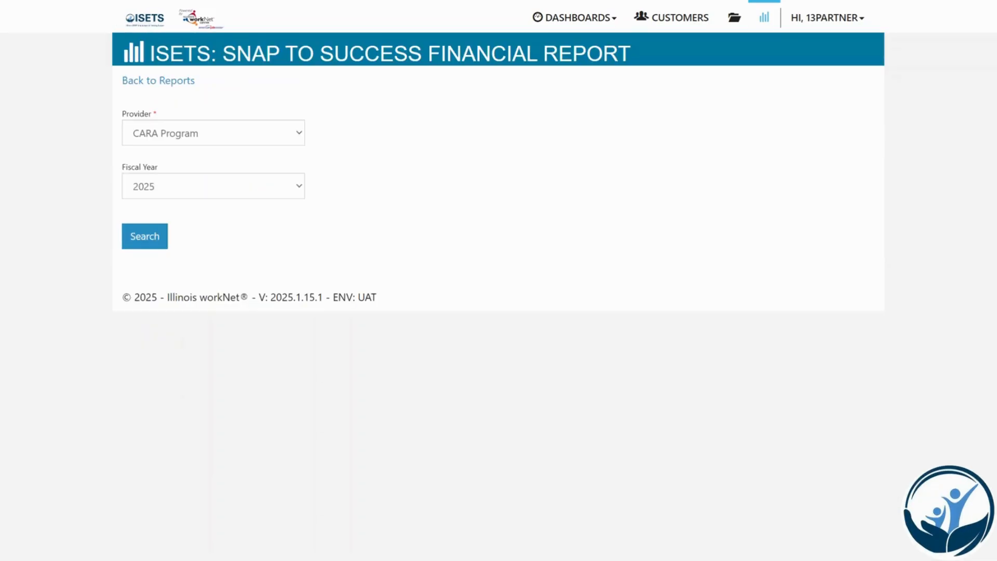
click(145, 236)
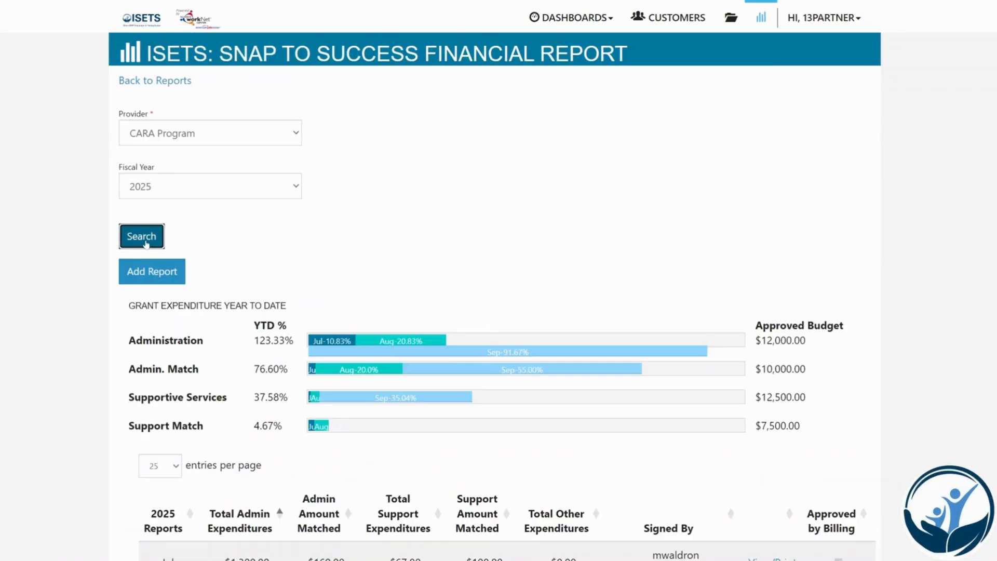
scroll(261, 250, down, 2)
scroll(263, 251, down, 2)
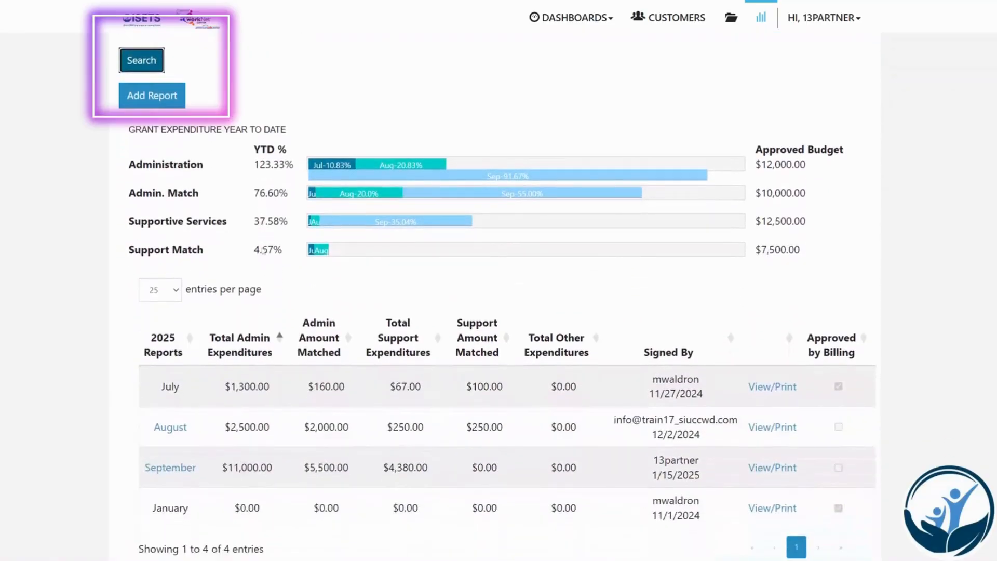
scroll(260, 342, down, 1)
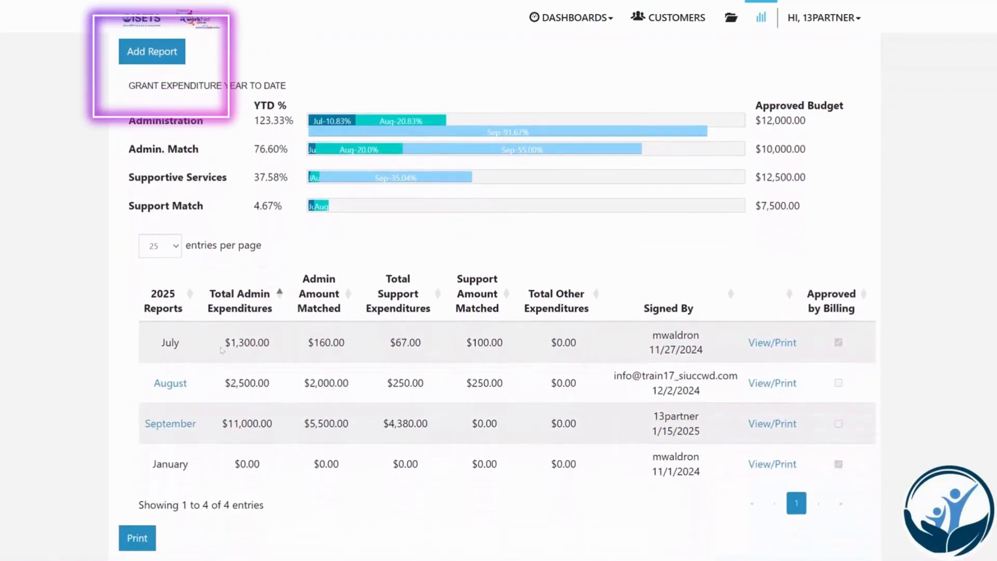
Add a November monthly expenditure report with total admin expenditures of 5000 for Administration and 500 for Indirect Cost.
click(158, 61)
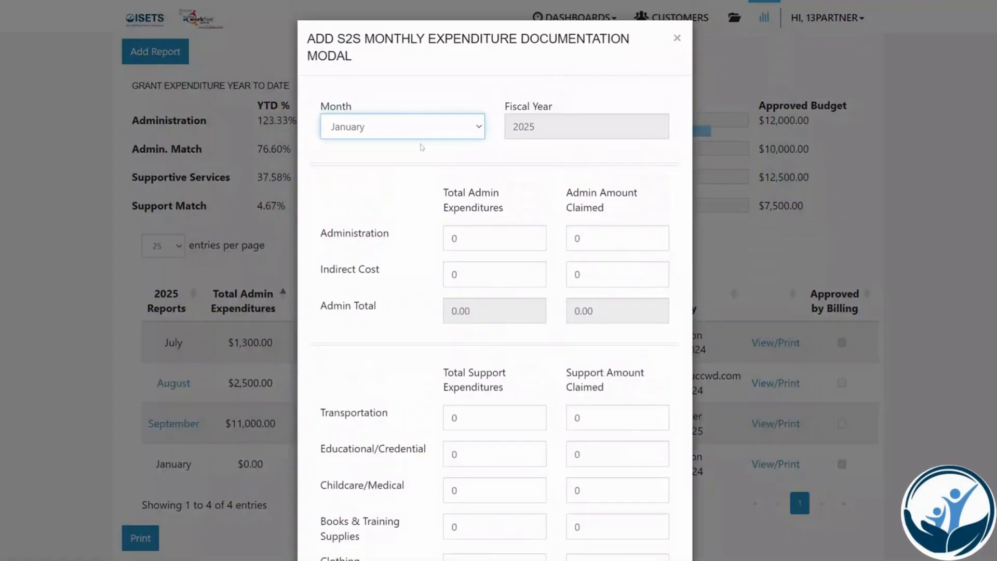
key(n)
click(455, 238)
double_click(454, 239)
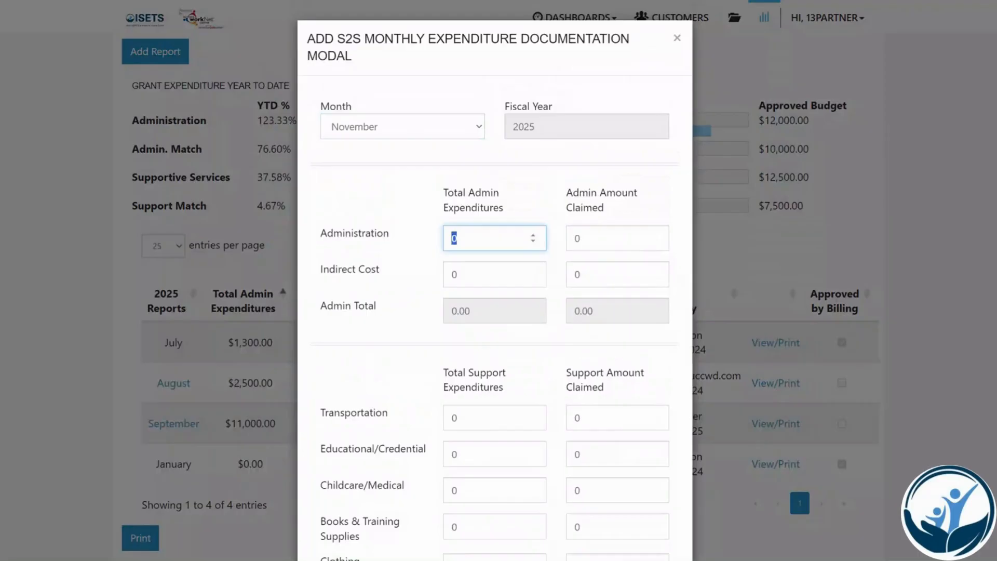
text(5000)
key(Tab)
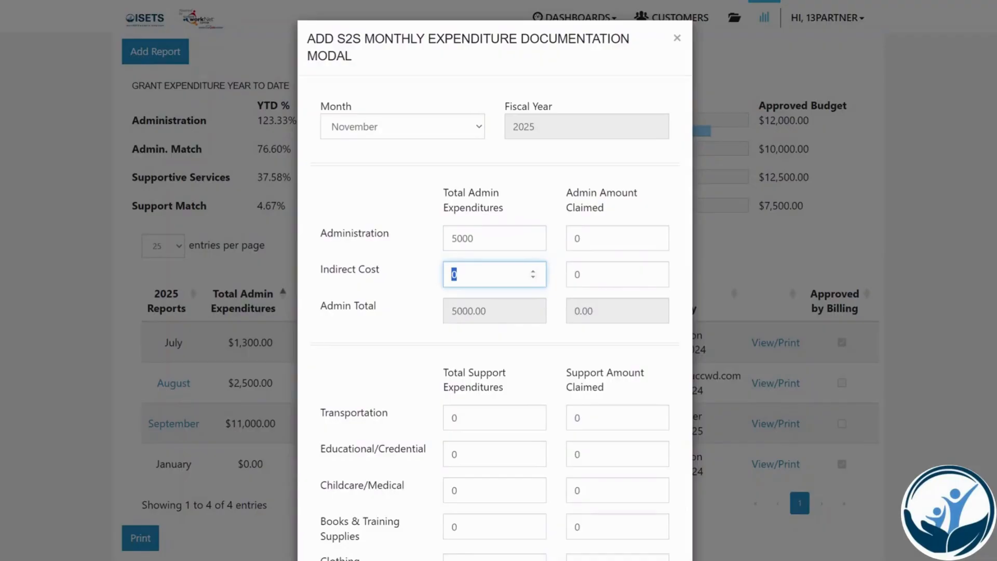
text(500)
Set the Admin Amount Claimed for Administration to 2500.
click(573, 239)
double_click(577, 238)
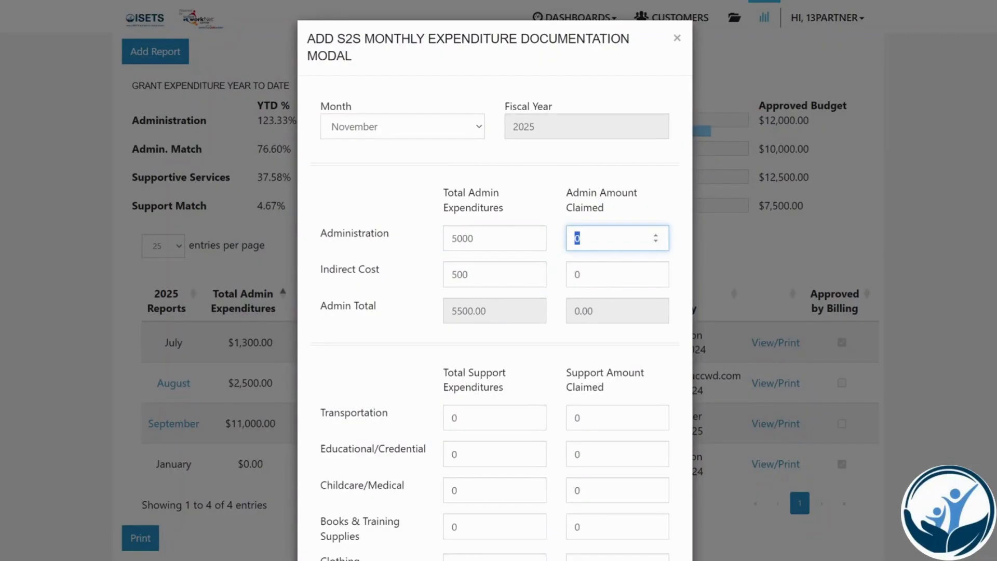
text(2500)
key(Tab)
click(556, 338)
Enter total support expenditures of 2000 for Transportation, 4000 for Educational/Credential and 500 for Books & Training Supplies.
scroll(556, 339, down, 4)
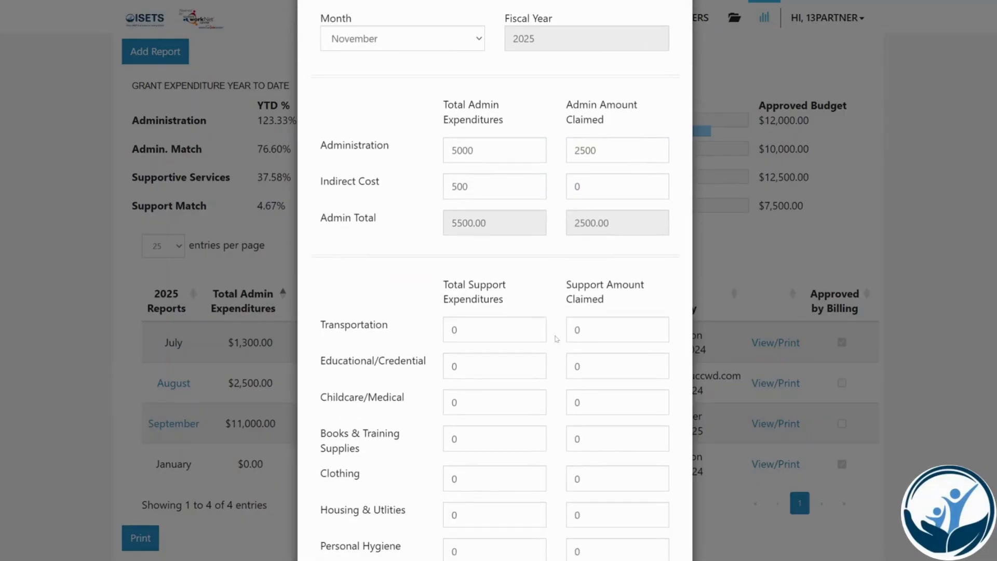
key(Tab)
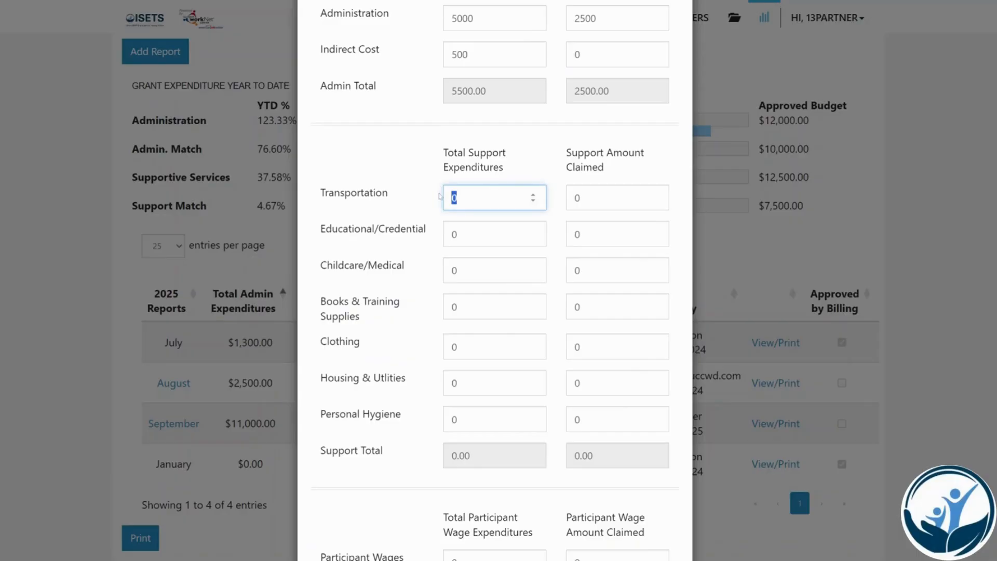
text(2000)
key(Tab)
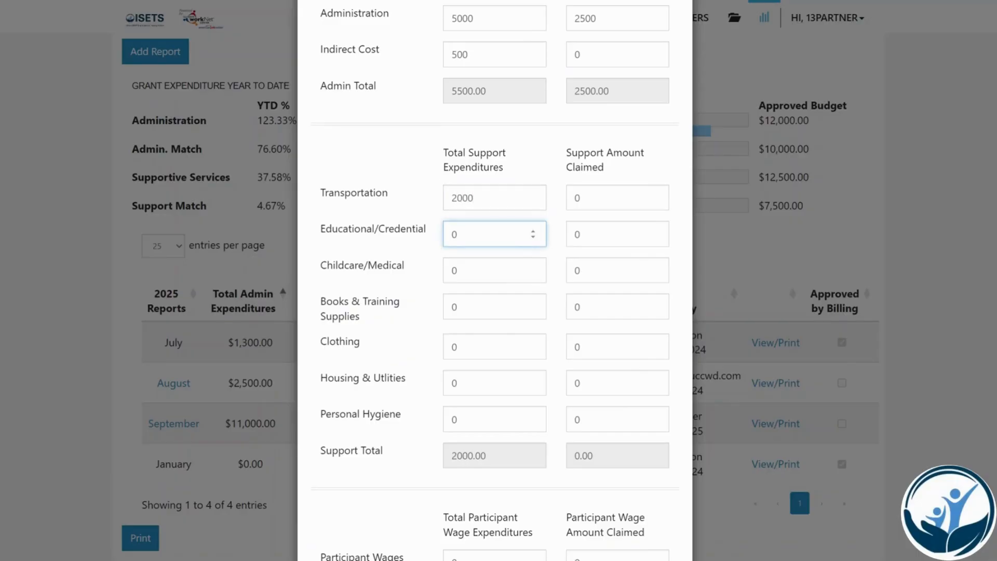
double_click(455, 234)
text(4000)
double_click(455, 307)
text(500)
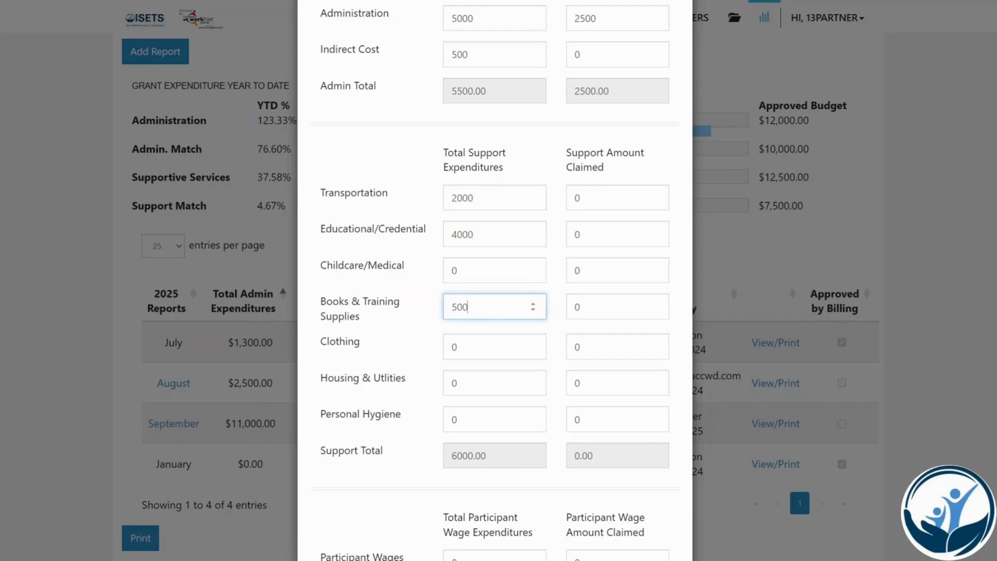
Enter total support expenditures of 480 for Clothing and 120 for Personal Hygiene.
double_click(444, 353)
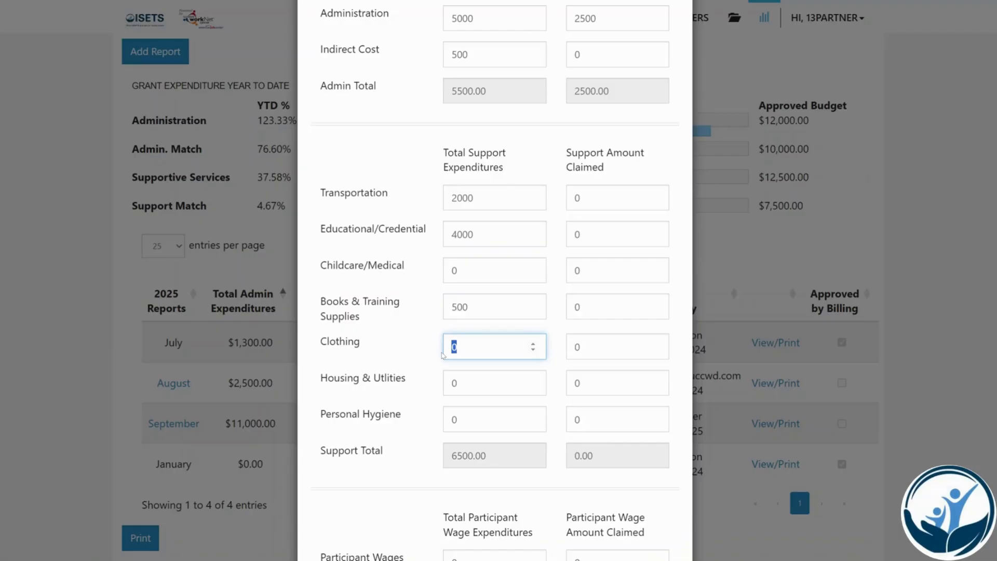
text(480)
double_click(455, 419)
text(120)
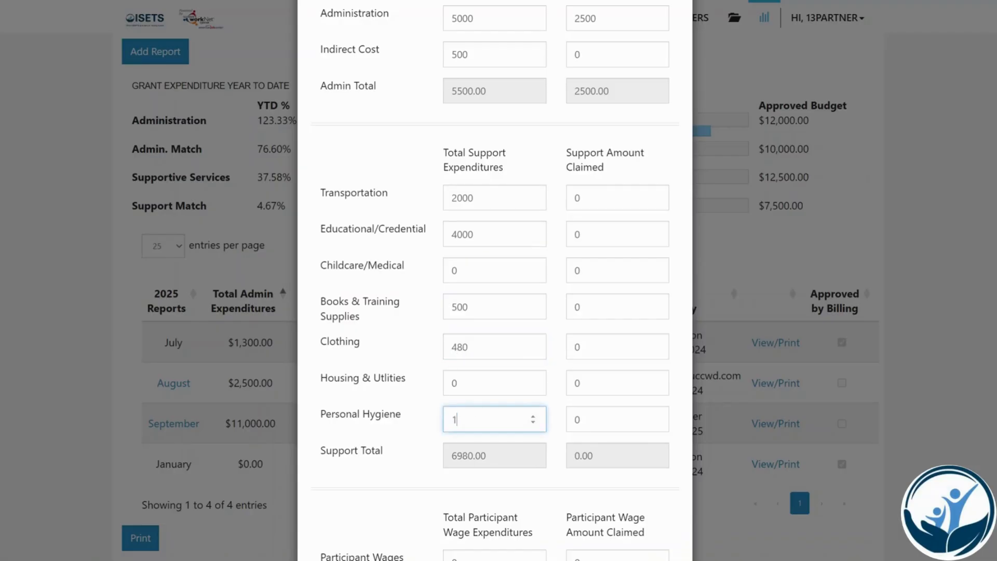
click(430, 446)
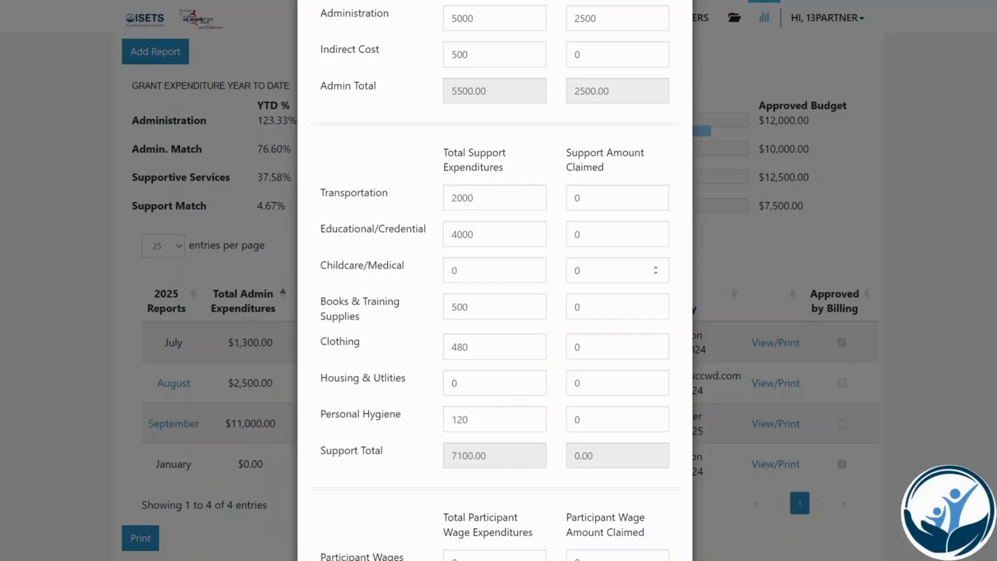
Set the Support Amount Claimed to 1000 for Transportation and 250 for Books & Training Supplies.
double_click(577, 197)
text(1000)
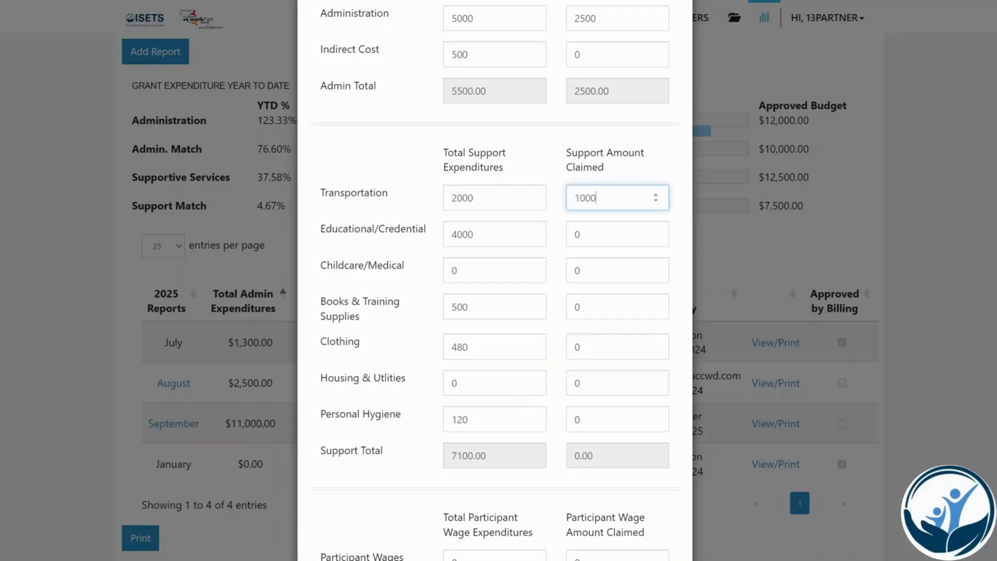
double_click(577, 306)
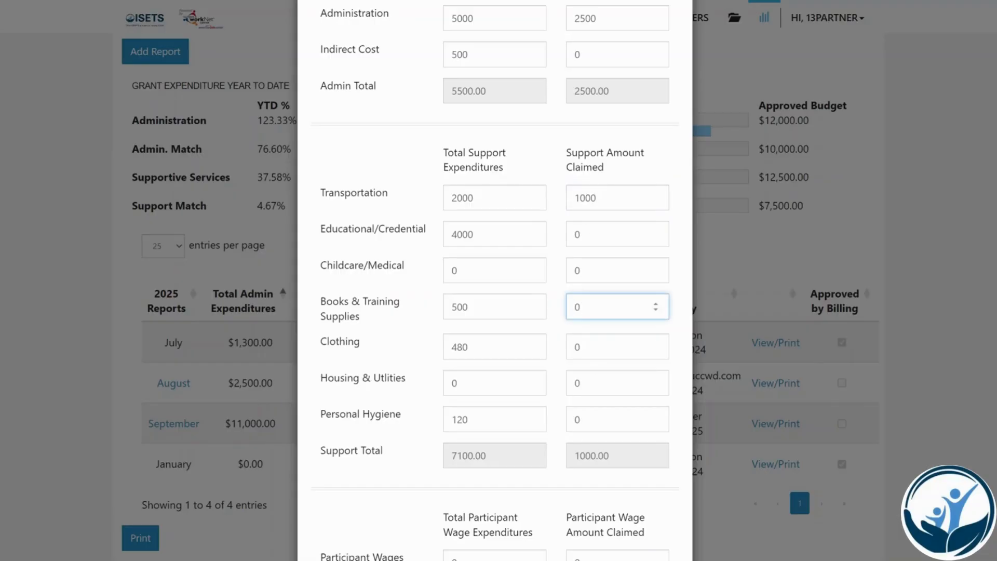
text(250)
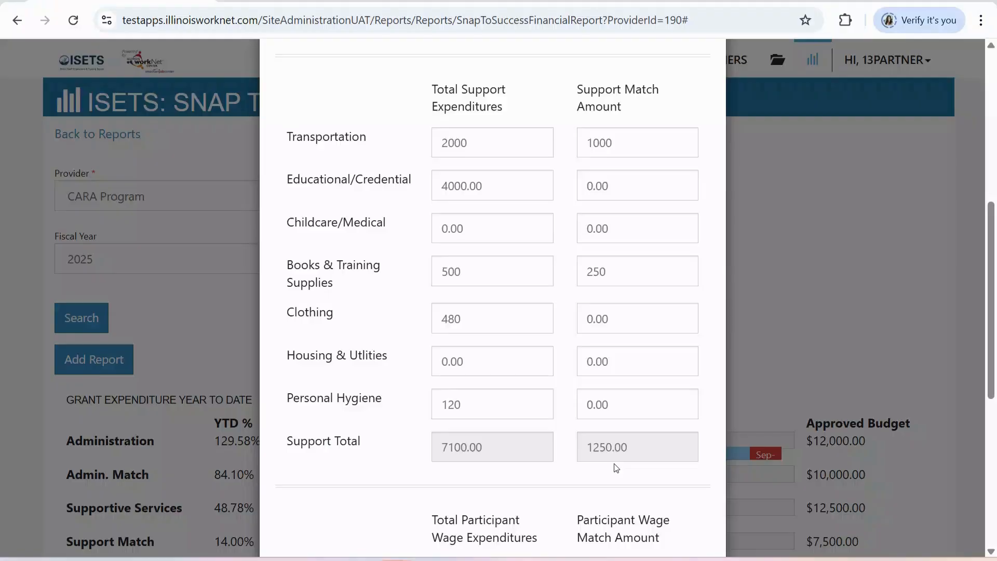
Enter "Annual Gala, individual donations, Ford Family foundation grant" as the Matching Funds Source.
scroll(615, 467, down, 5)
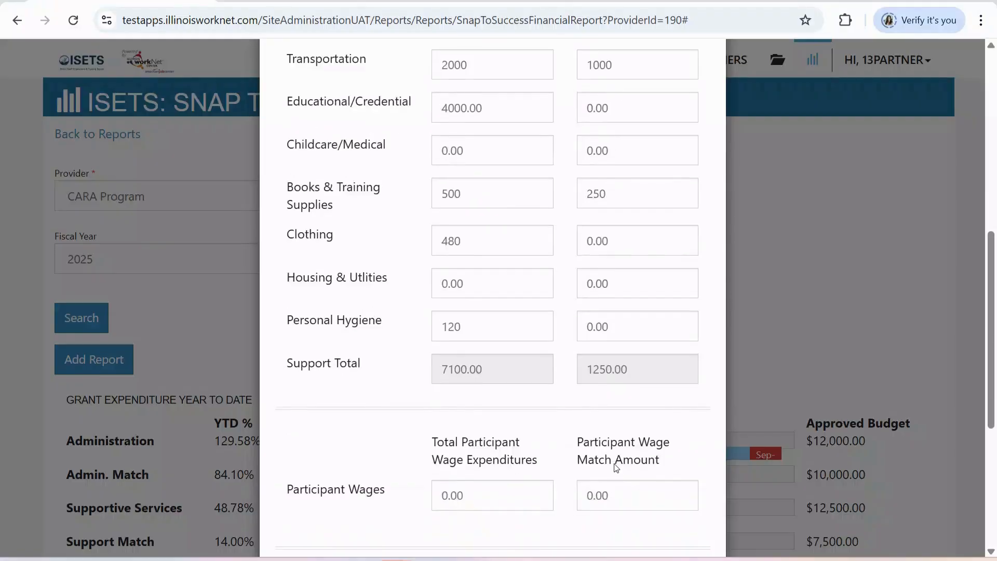
scroll(616, 467, down, 2)
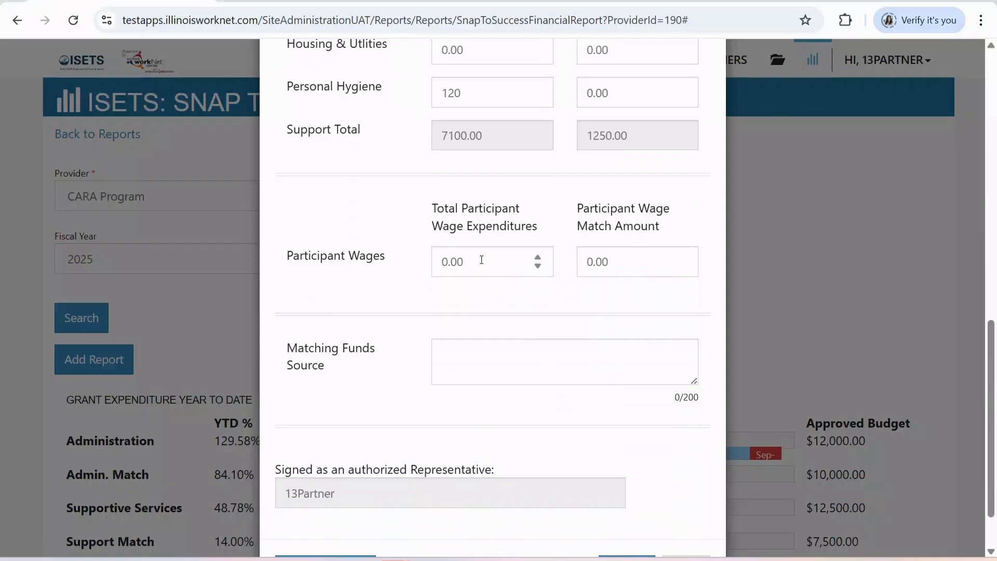
click(495, 356)
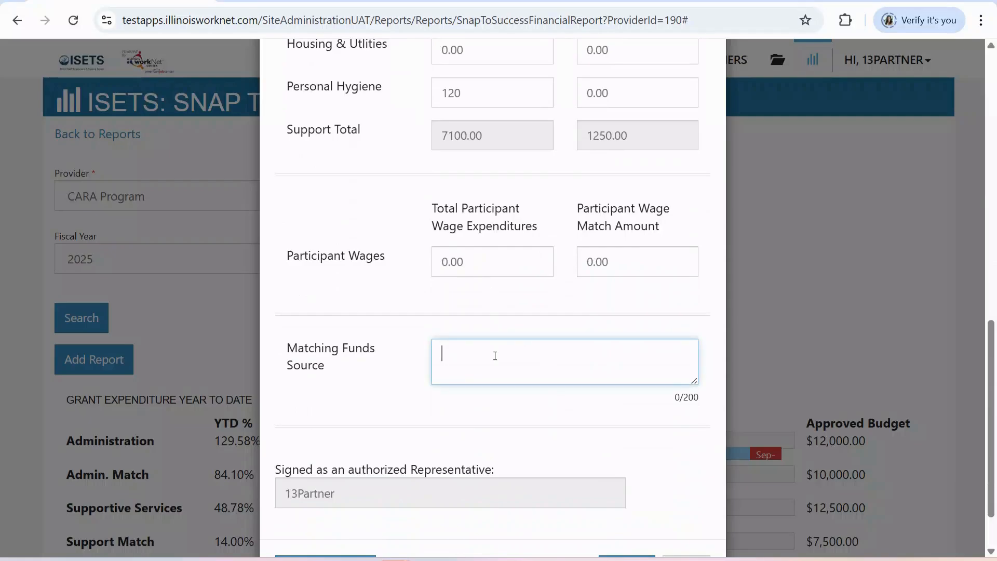
scroll(580, 229, up, 5)
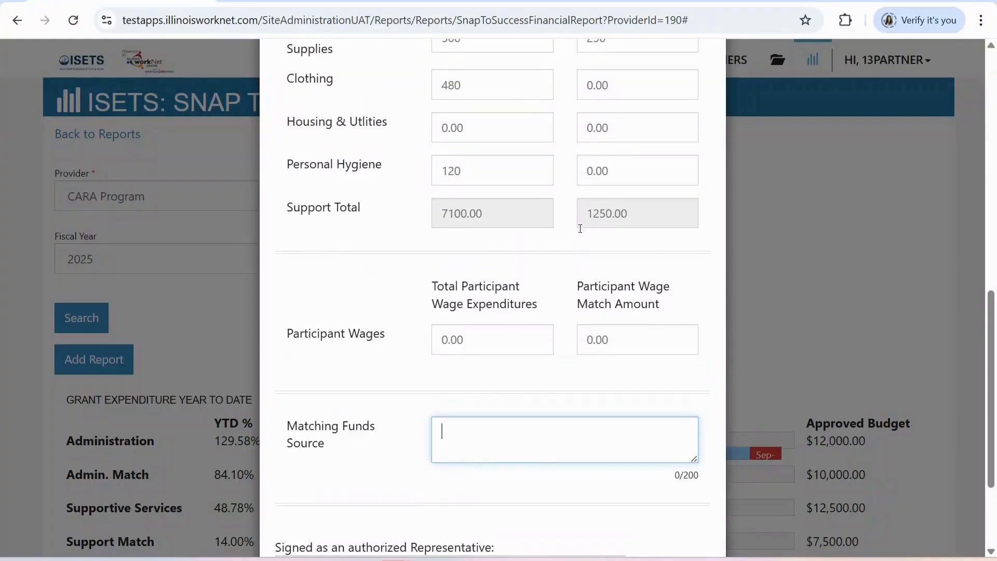
scroll(580, 229, up, 4)
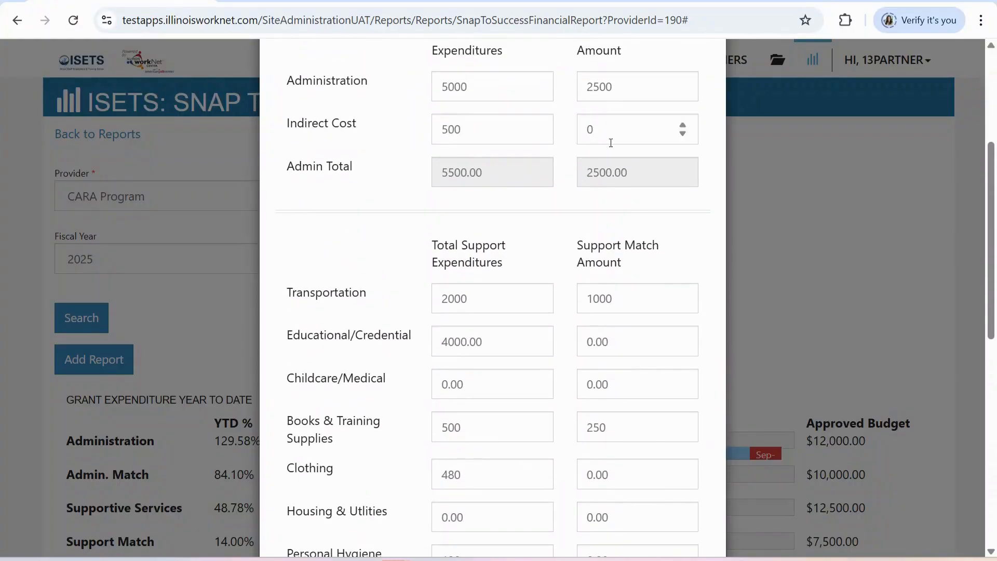
scroll(625, 343, down, 9)
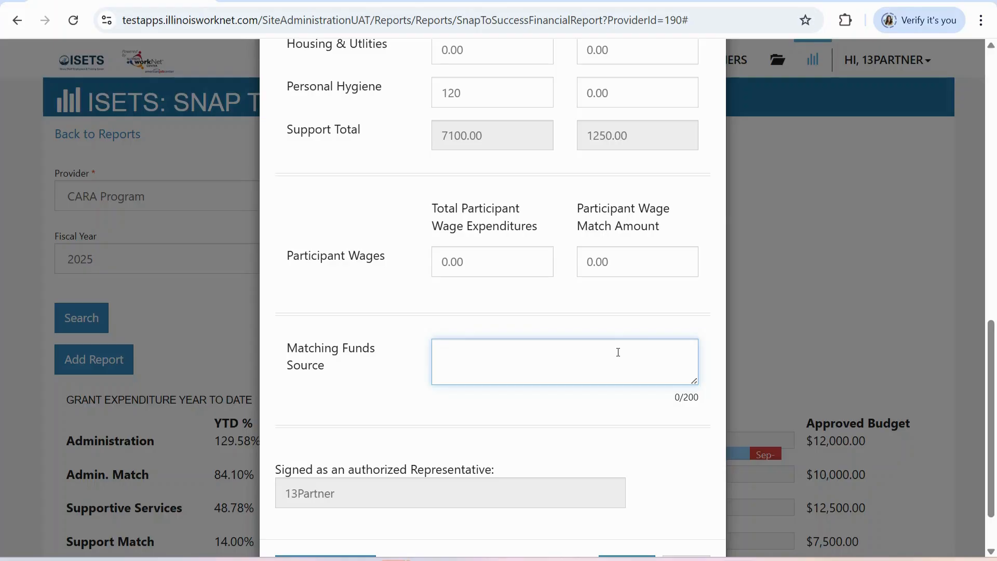
text(Annual Gala, individua)
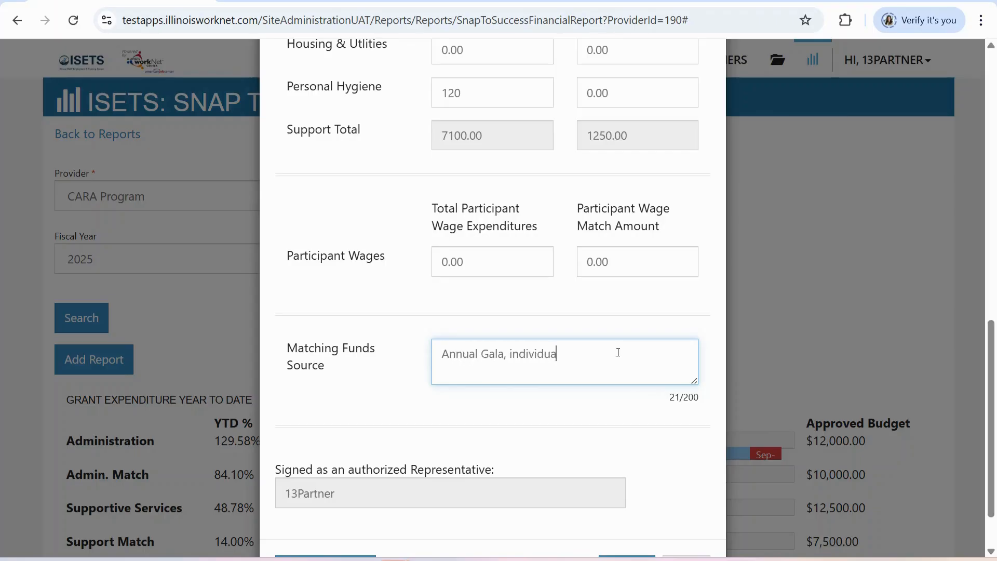
text(l donations, Ford Family foundation grant)
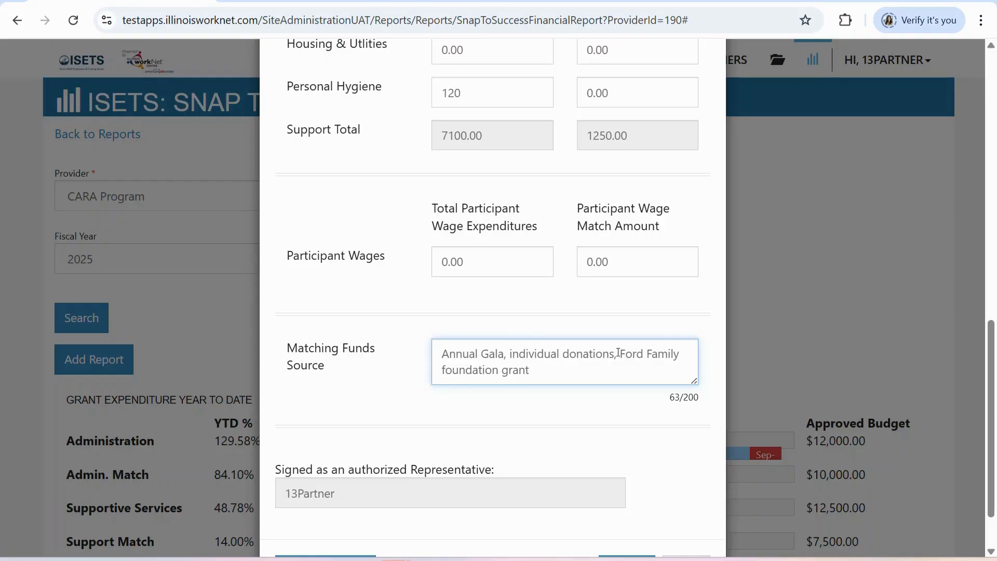
Upload FY25 EDF-PFR.xlsx as the report's supporting document and submit the November financial report.
scroll(618, 353, down, 2)
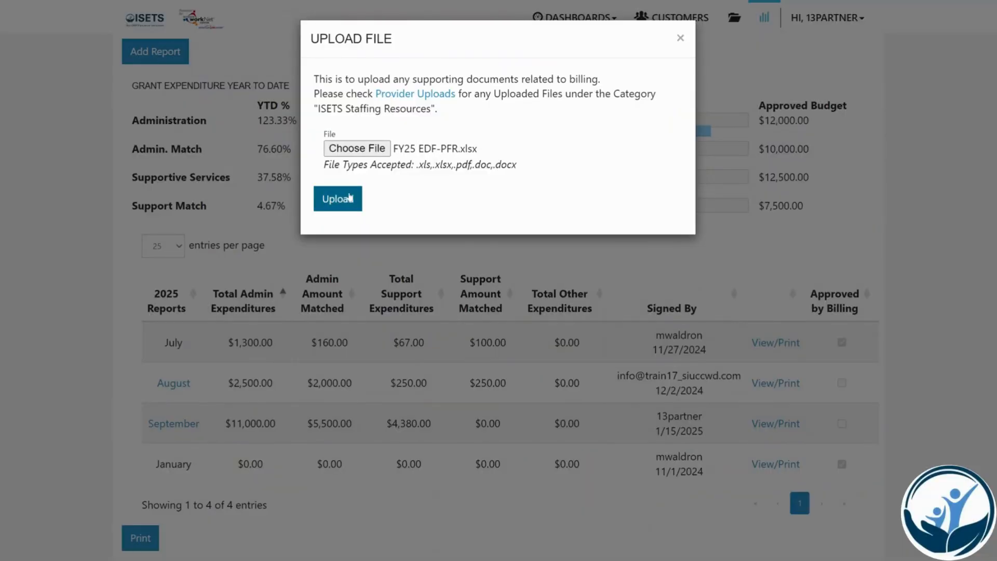
click(348, 198)
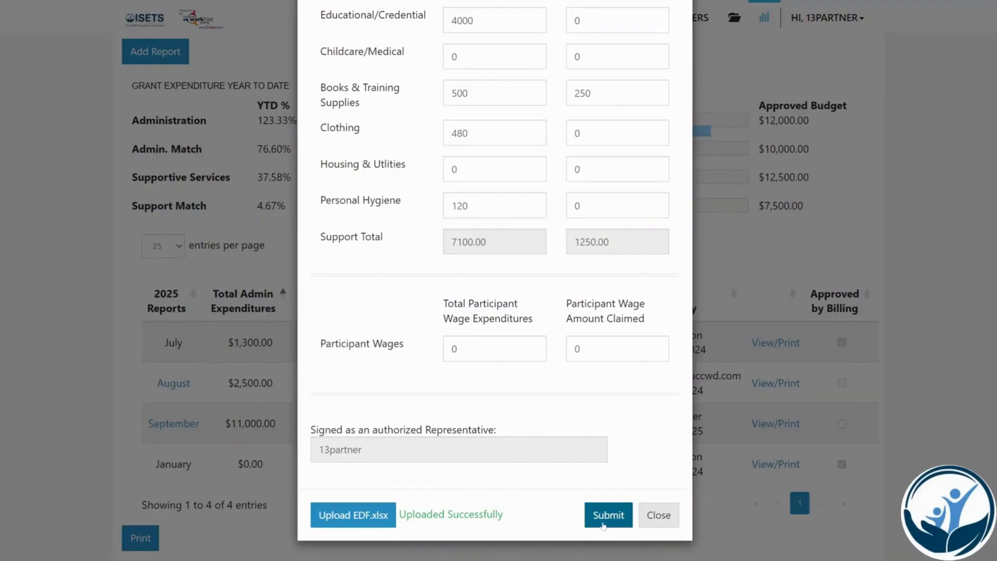
click(601, 523)
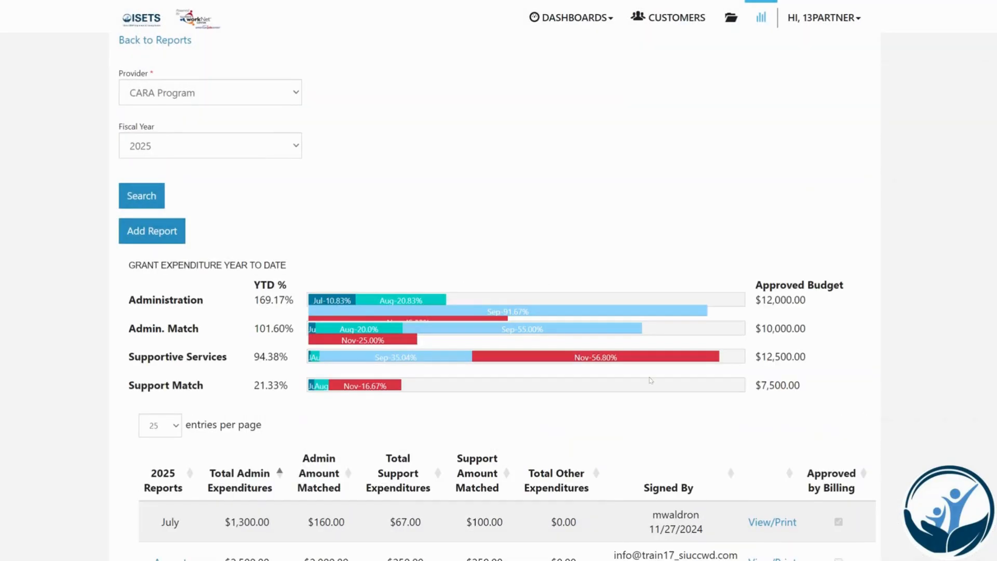
scroll(650, 380, down, 3)
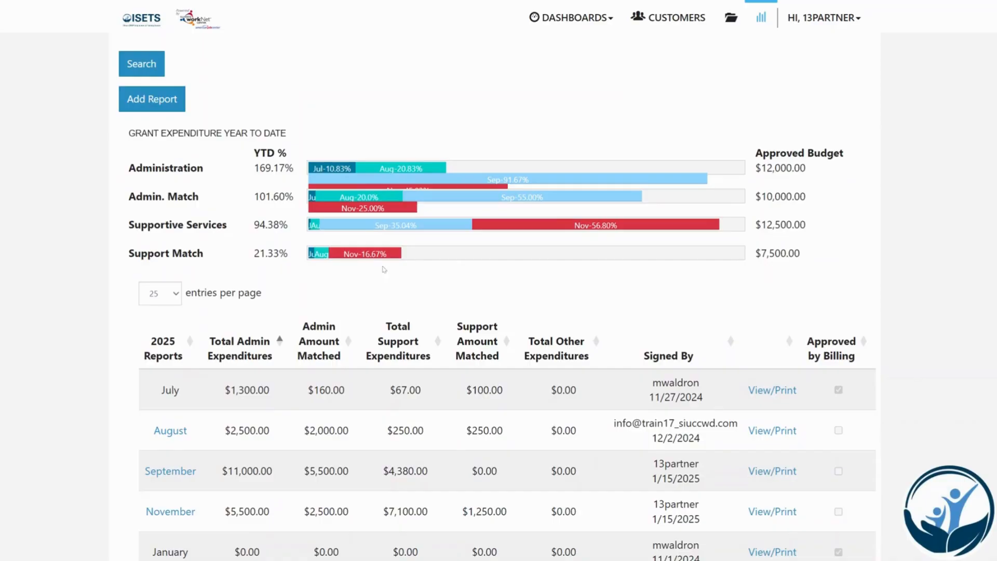
scroll(574, 309, down, 3)
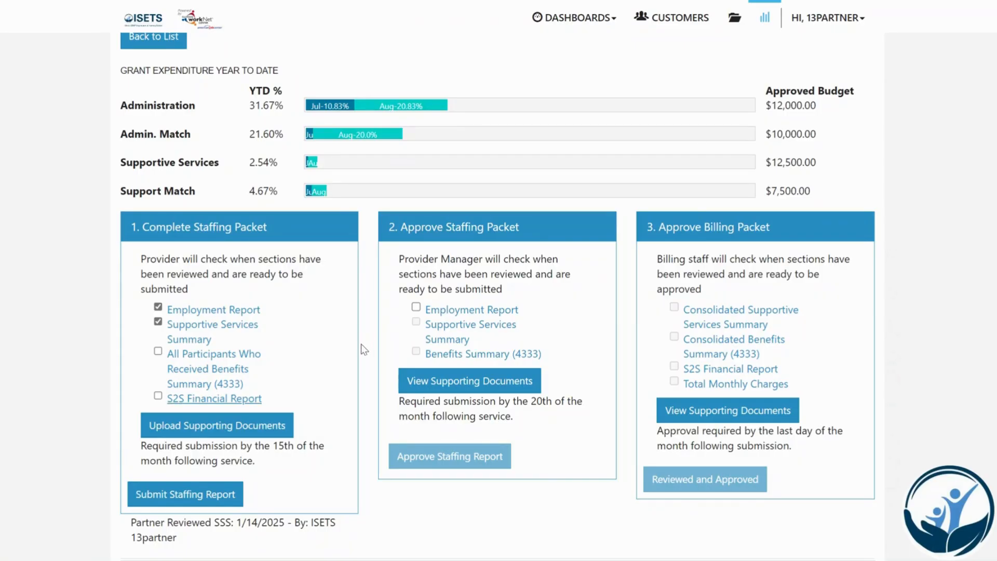
Return to the packet list and reopen the CARA Program's 11/1/2024 staffing packet at its Complete Staffing Packet section.
click(158, 41)
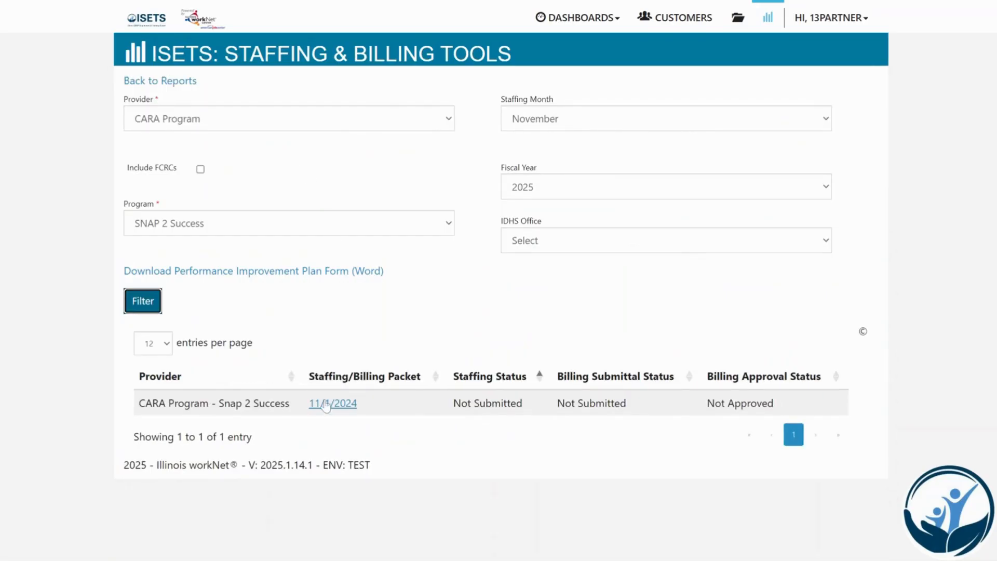
click(331, 410)
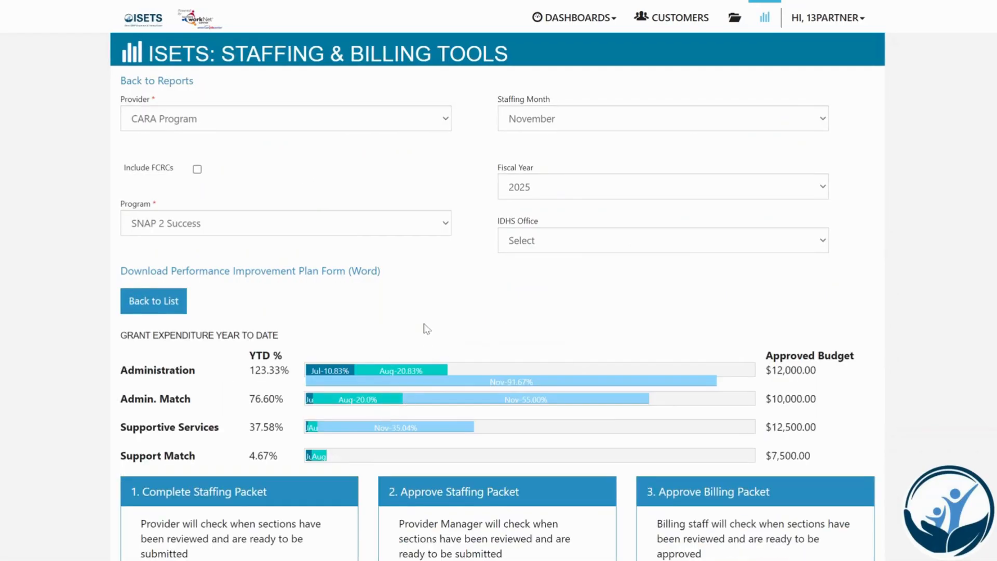
scroll(425, 327, down, 5)
scroll(423, 321, down, 1)
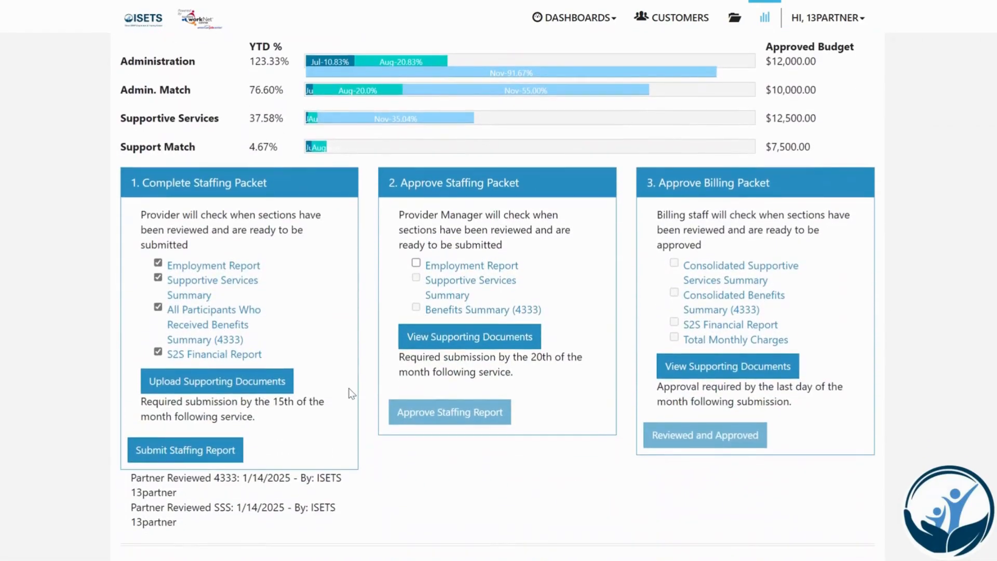
Upload the supporting documents for the staffing packet and submit the staffing report.
click(180, 385)
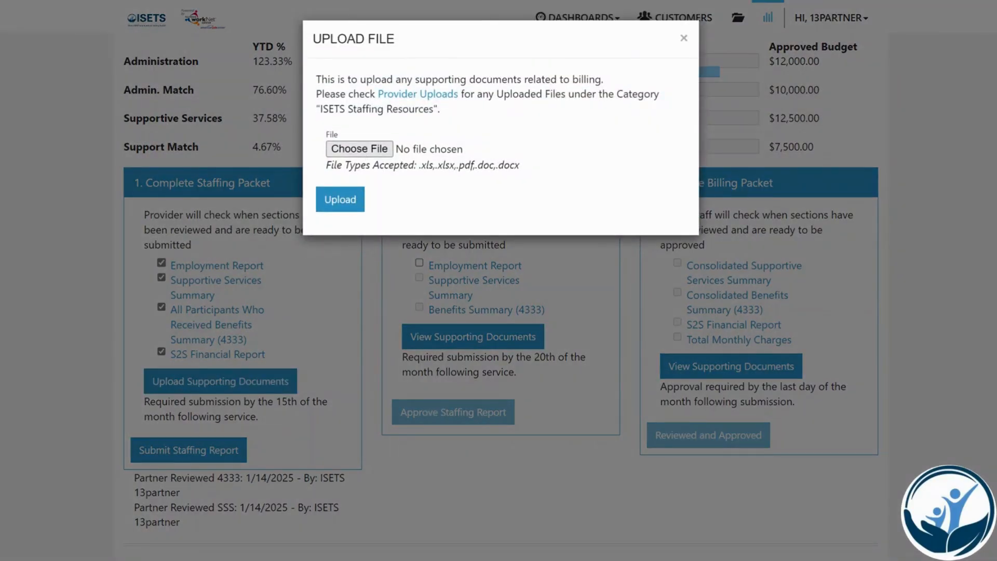
click(340, 200)
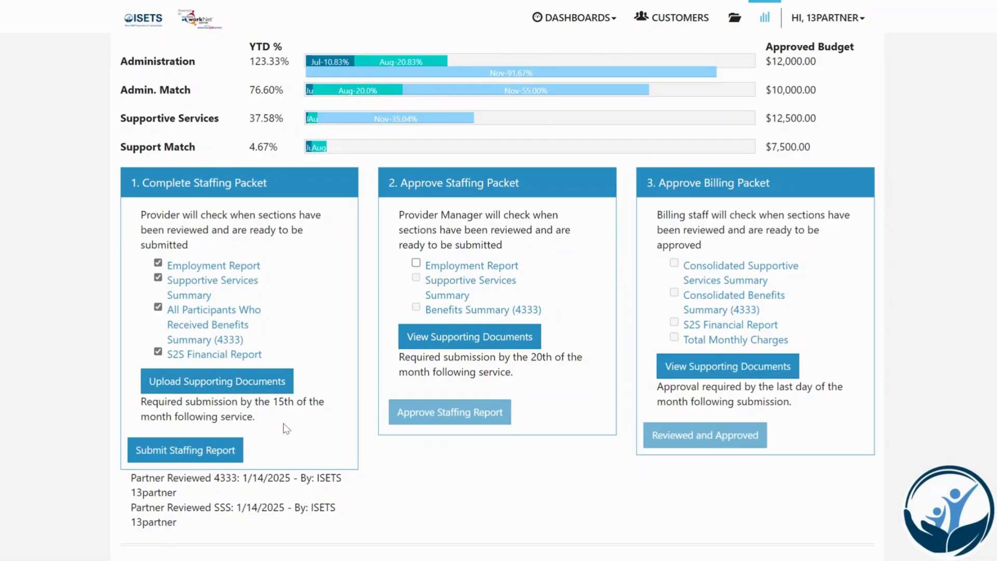
click(170, 457)
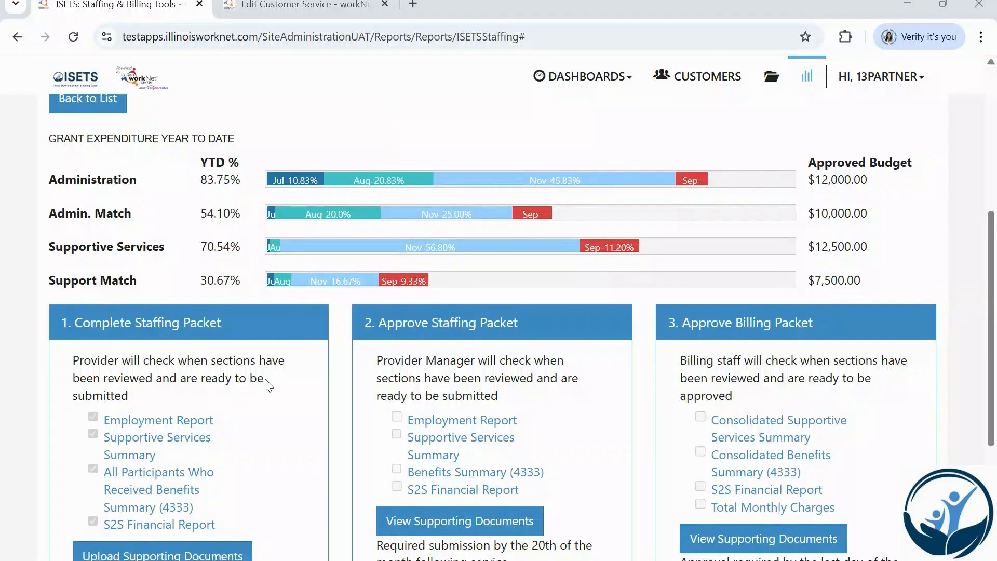
scroll(267, 384, down, 3)
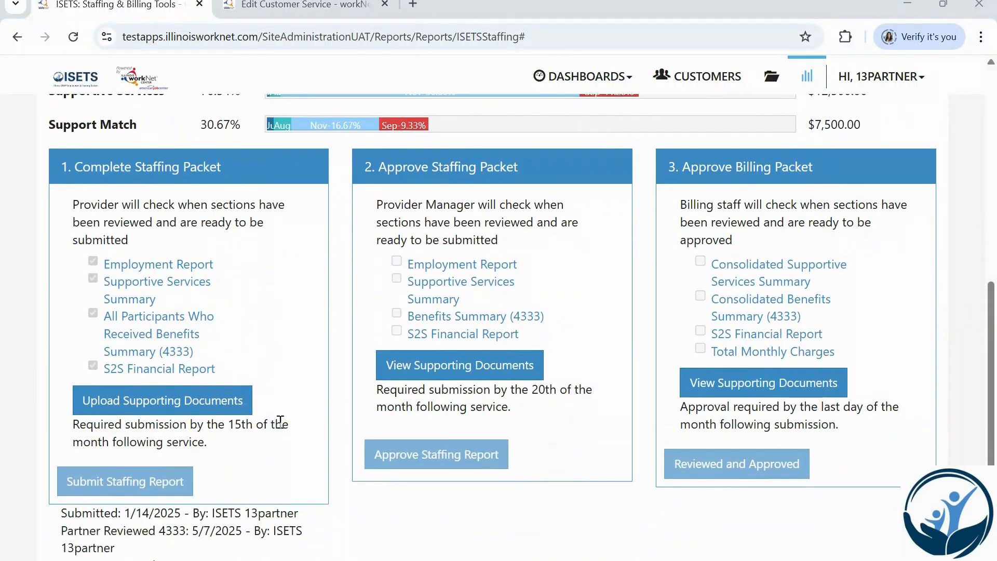
scroll(279, 418, up, 3)
scroll(280, 421, up, 3)
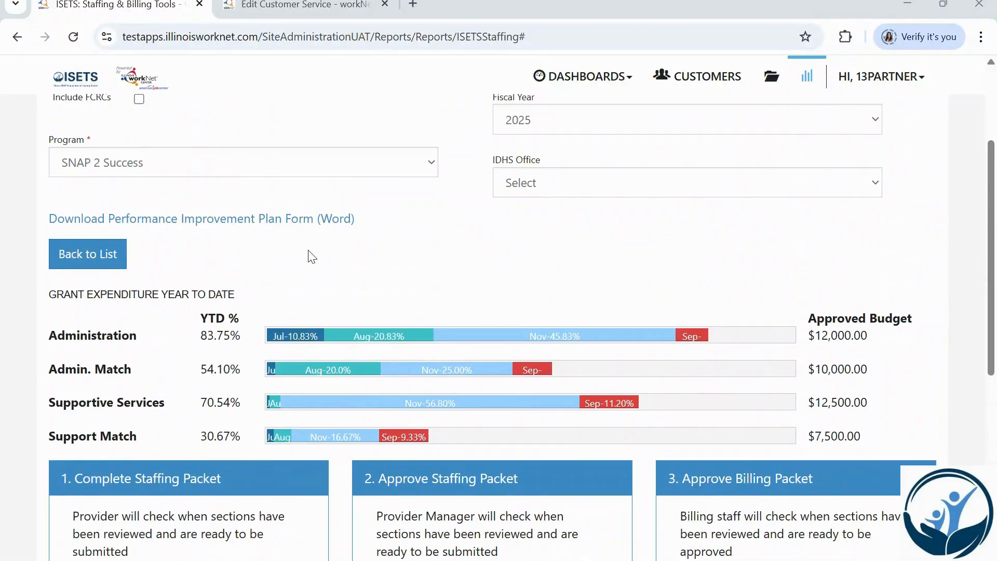
Review the customer's Current Service Costs for Clothing on the Edit Customer Service page, and return to the staffing packet.
click(299, 5)
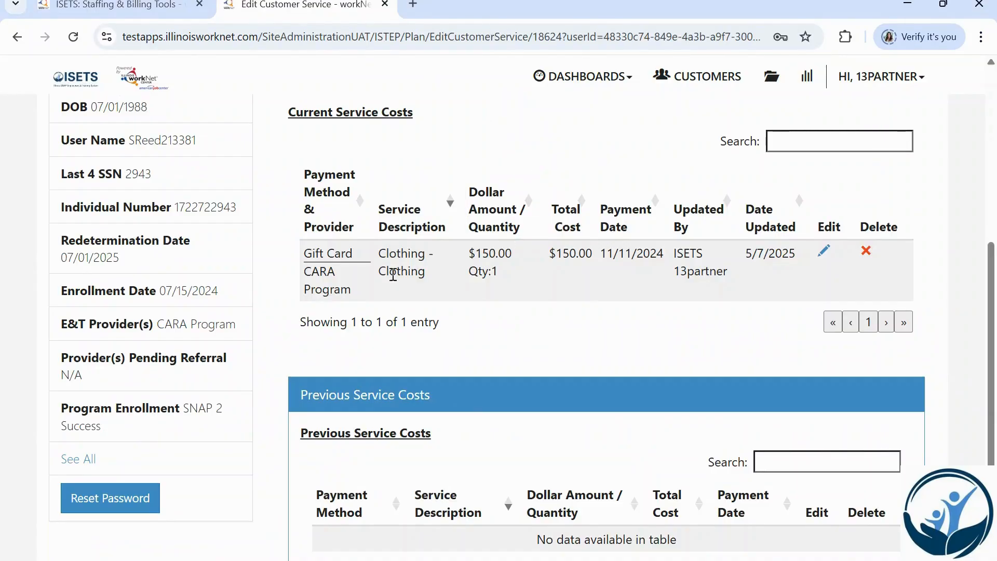
scroll(428, 312, up, 2)
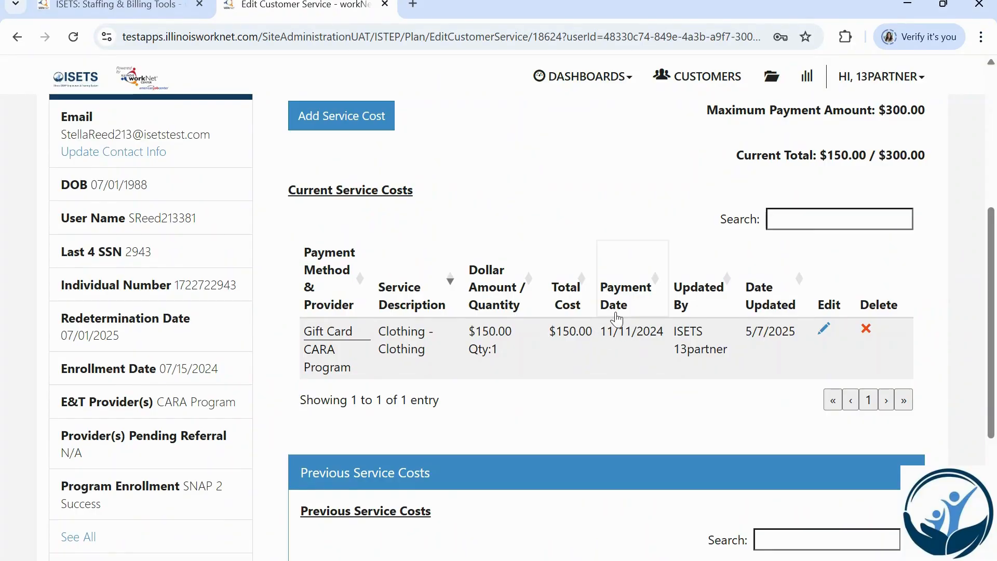
click(139, 7)
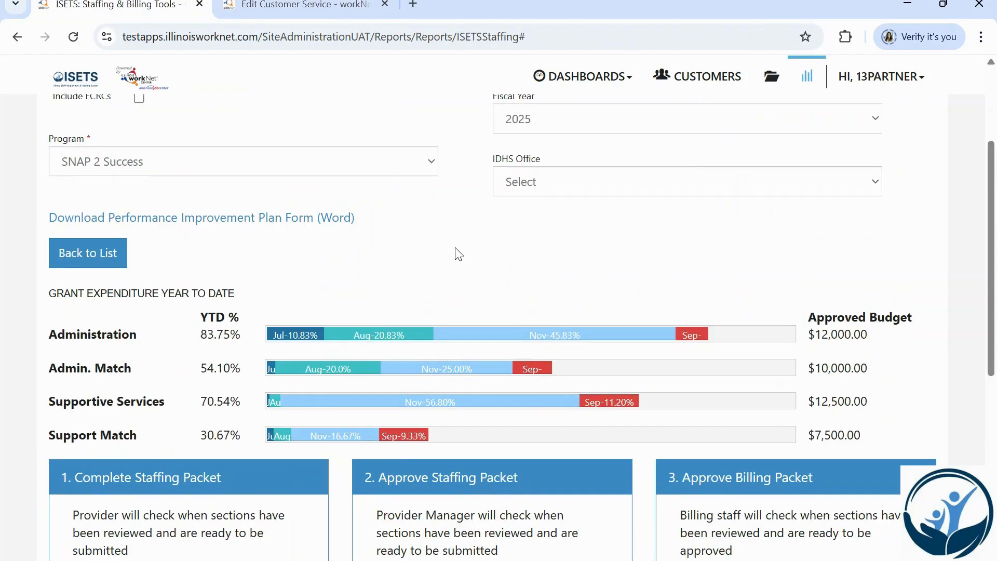
Open the Supportive Services Summary from the Complete Staffing Packet section and inspect the warning on the 150 clothing cost.
scroll(459, 254, down, 4)
scroll(456, 248, down, 2)
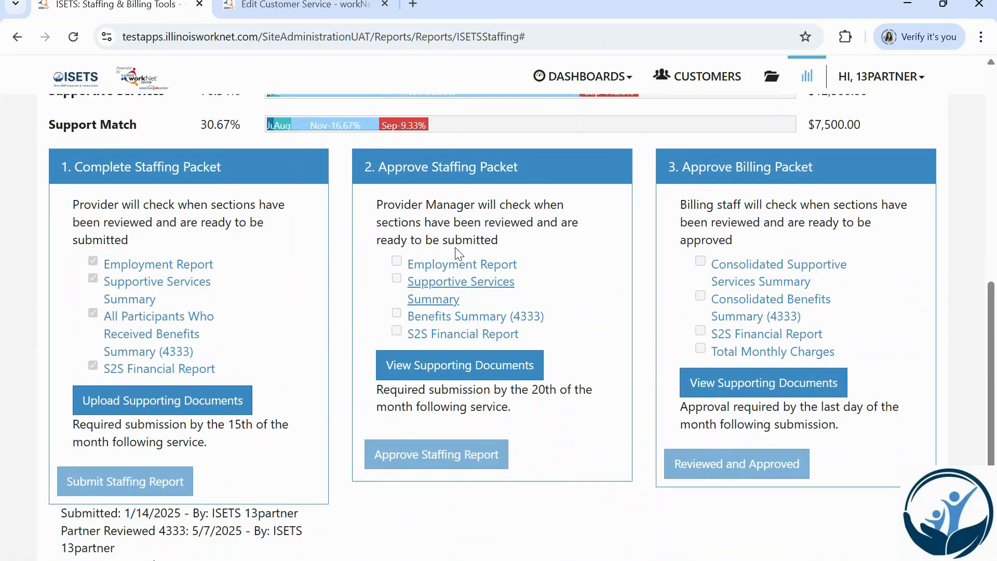
click(161, 285)
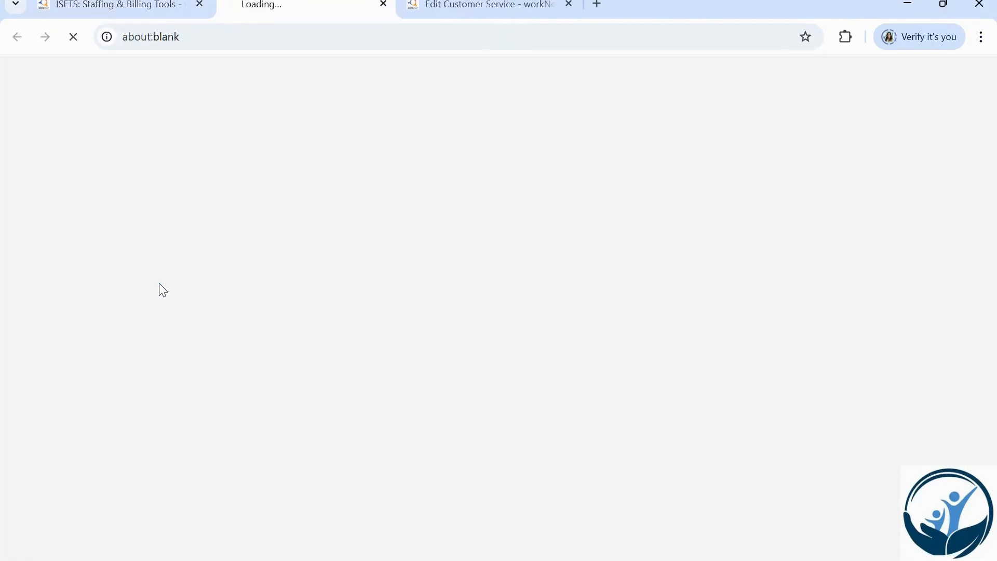
scroll(383, 291, down, 4)
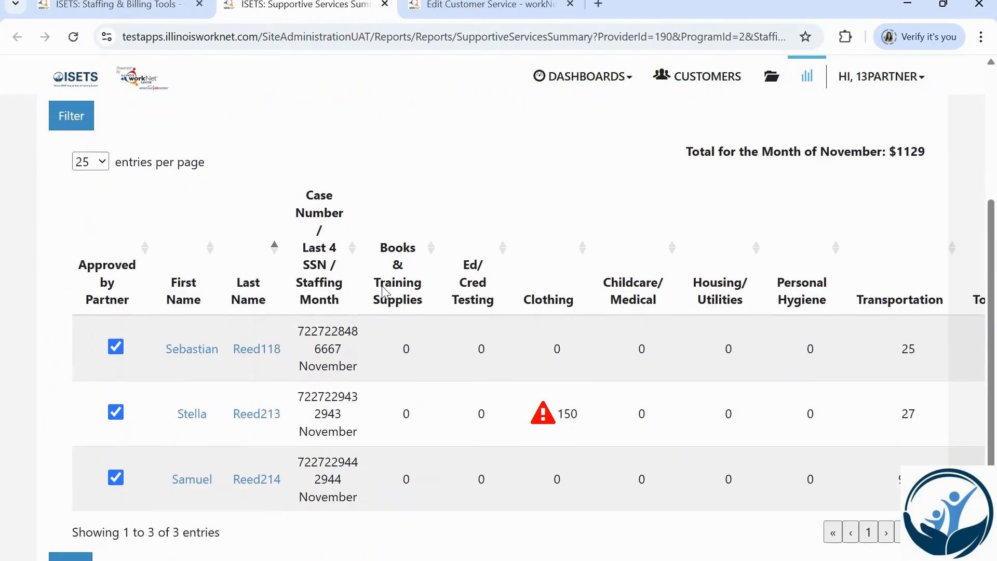
scroll(384, 291, down, 1)
mouse_move(545, 358)
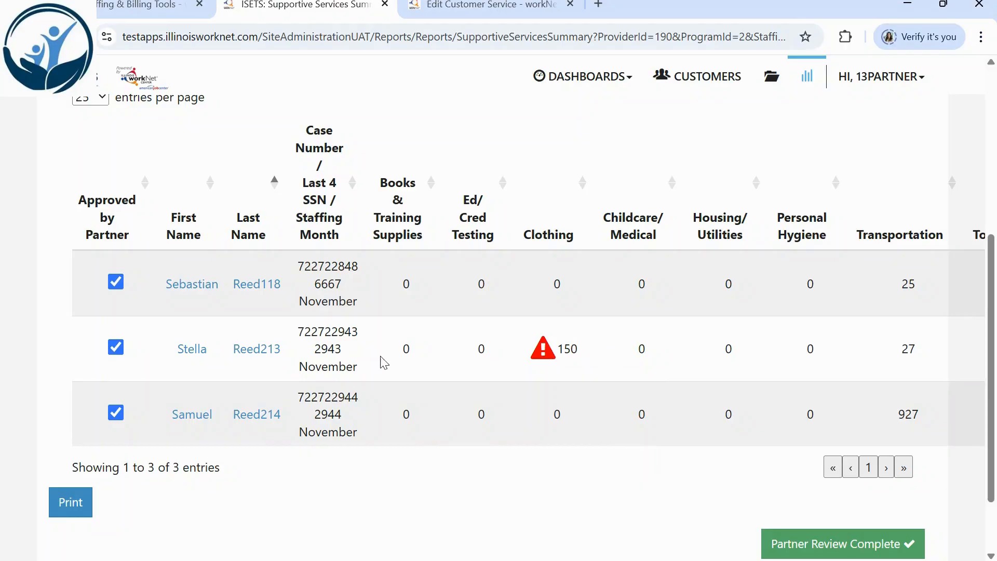
Clear and reselect Approved by Partner for the participant with the 150 clothing cost, and mark the partner review complete.
click(117, 349)
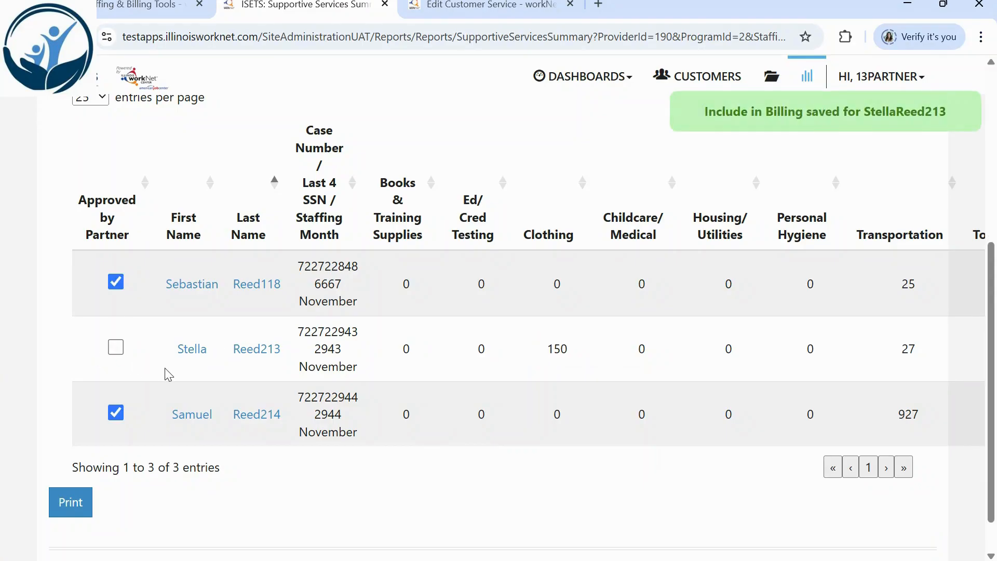
click(119, 351)
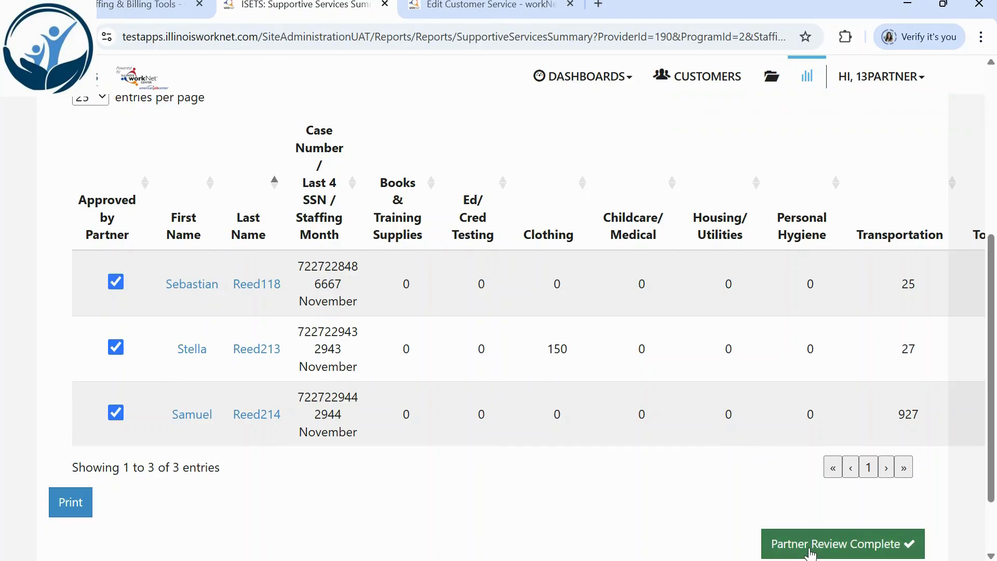
click(810, 551)
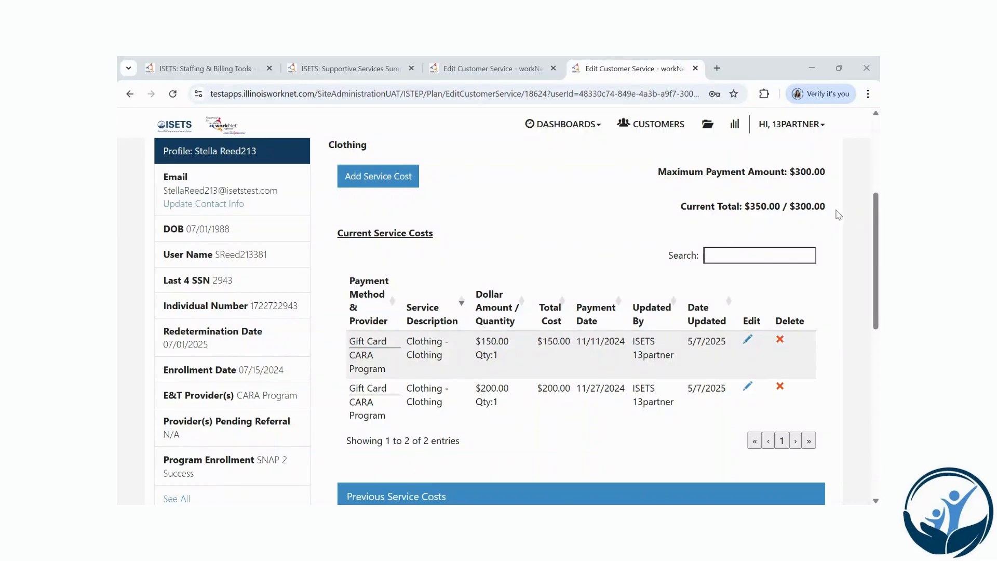
Compare the customer's current clothing total with the maximum payment amount and review the Service Override Requests.
drag(831, 207, 796, 206)
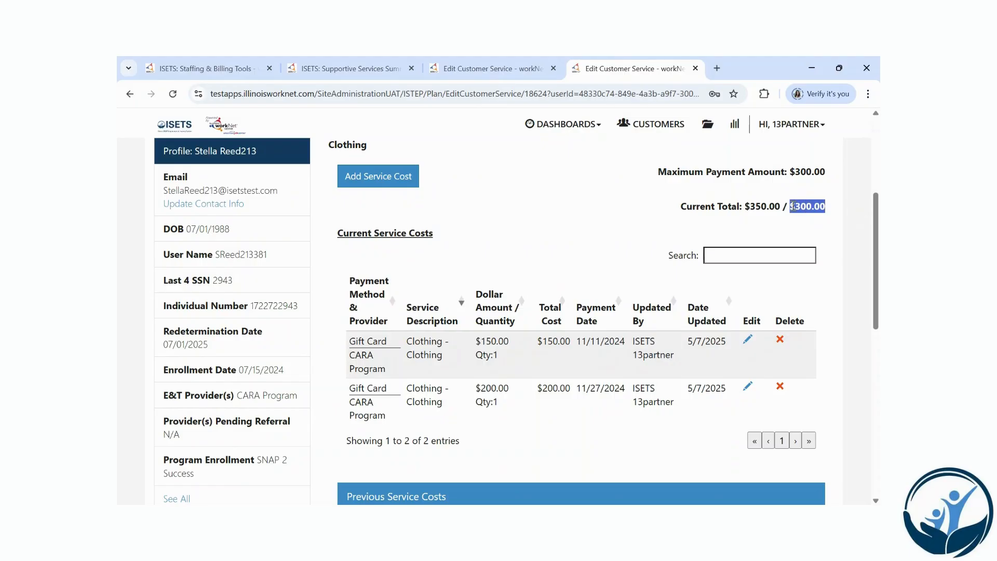
click(691, 230)
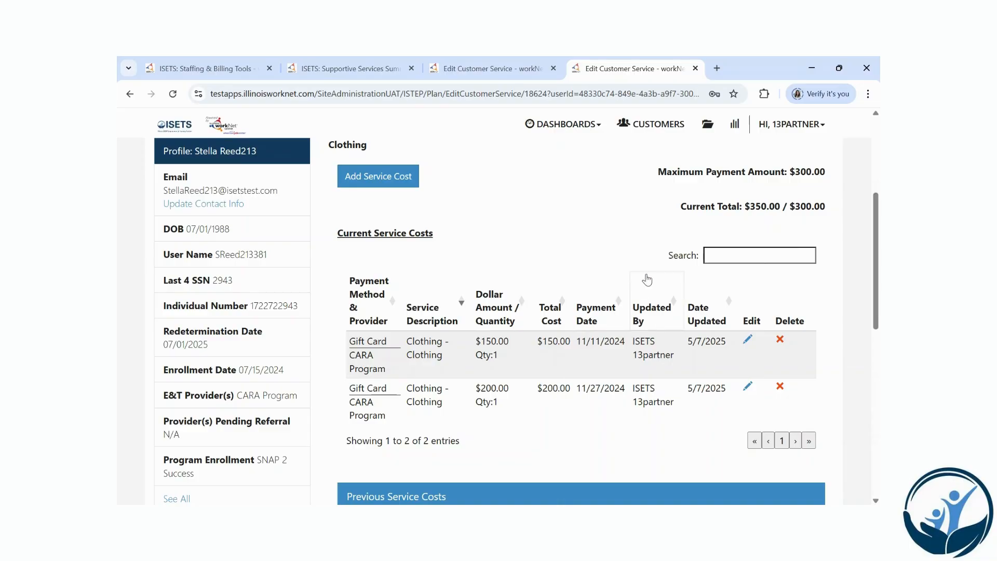
drag(782, 206, 743, 206)
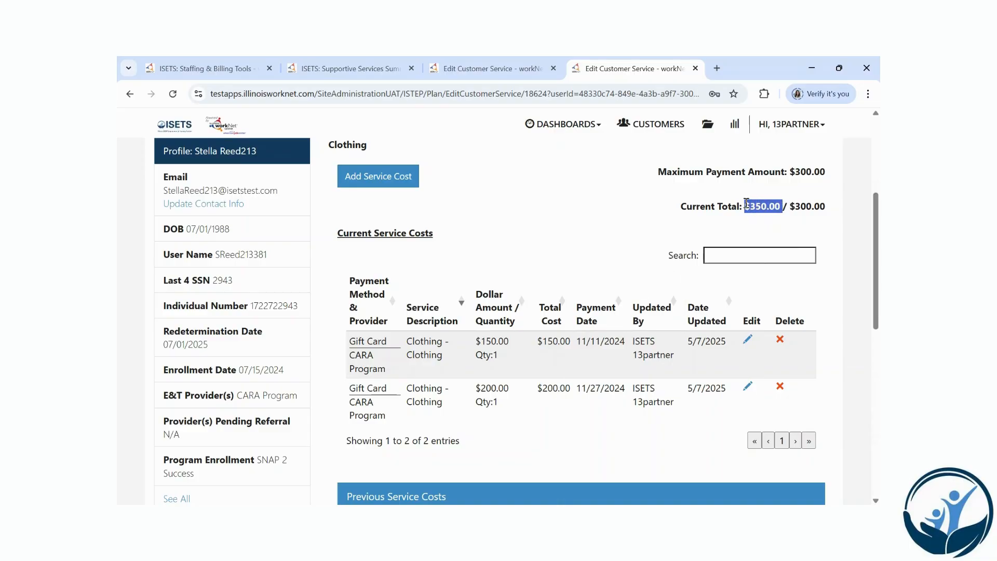
click(662, 234)
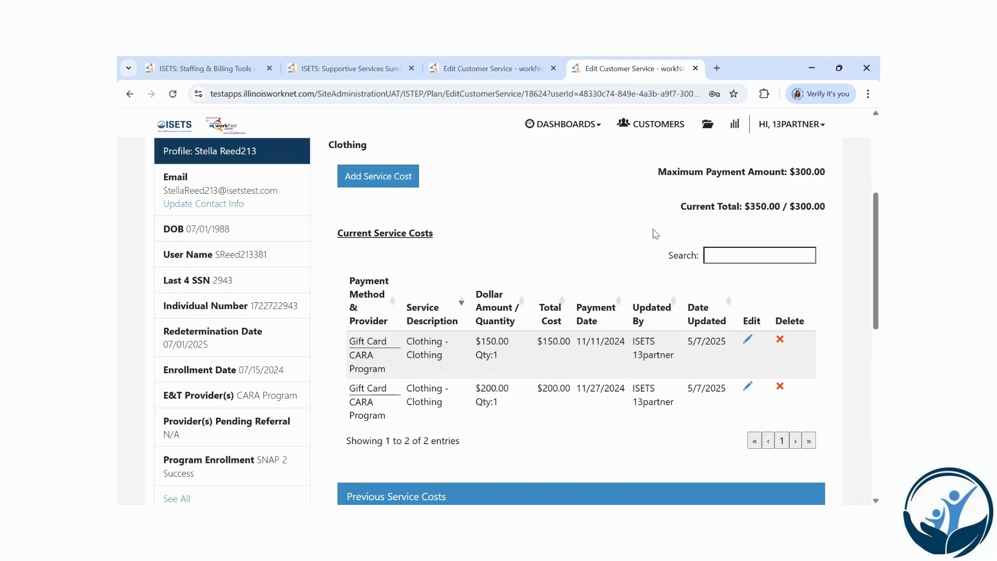
scroll(653, 234, down, 1)
scroll(653, 234, down, 6)
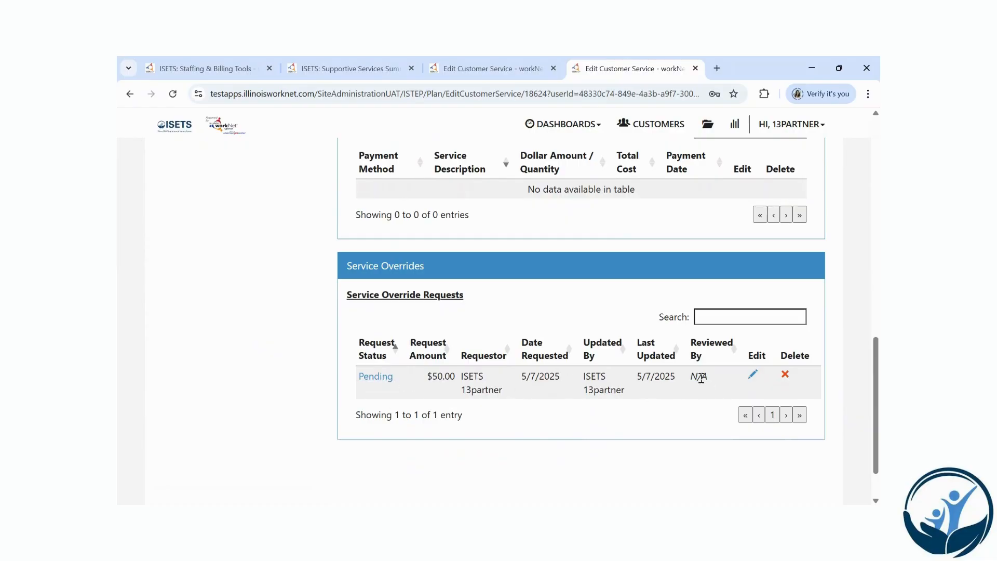
Back in the Supportive Services Summary, clear and reselect Approved by Partner for the participant with the 300 clothing cost.
click(366, 73)
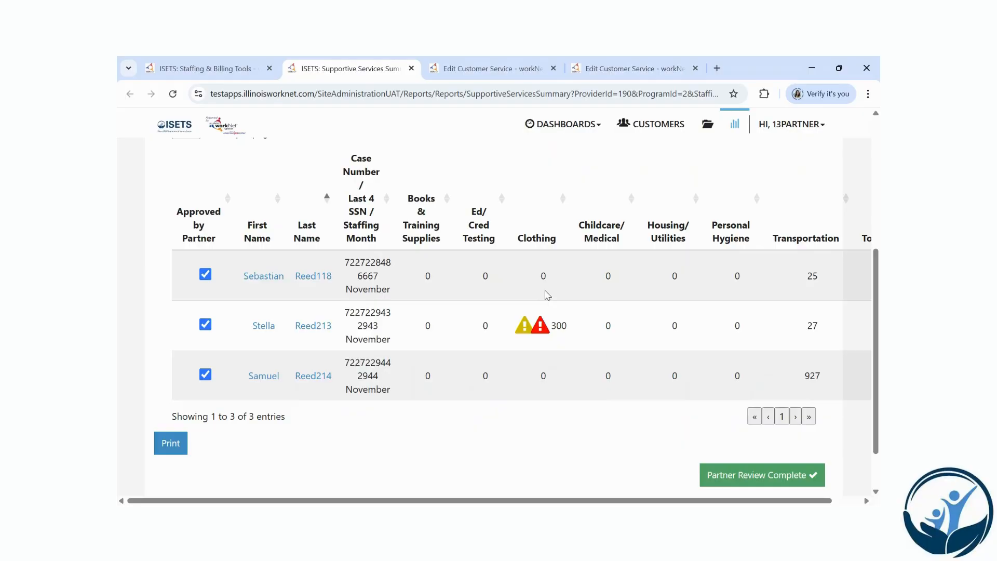
mouse_move(547, 332)
click(205, 324)
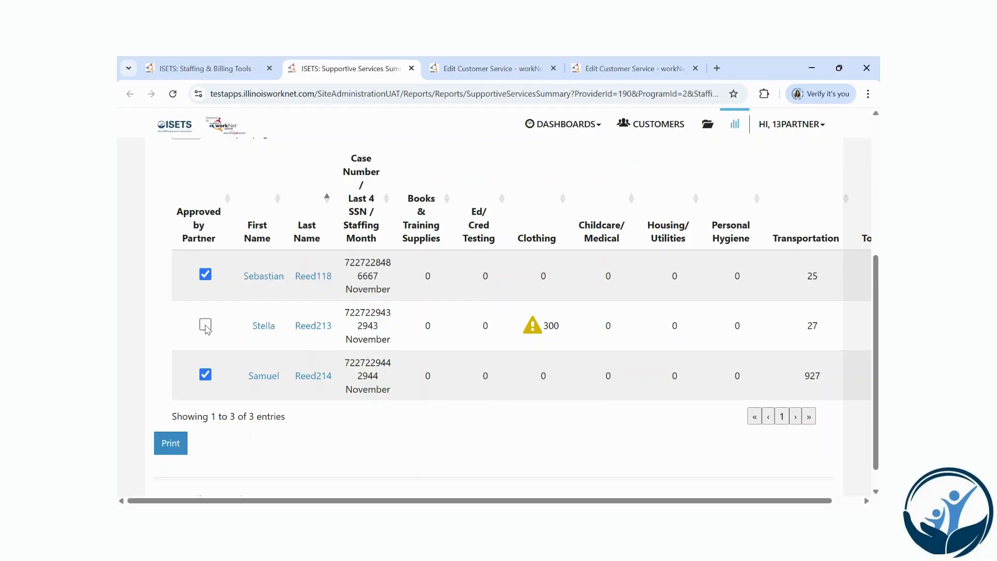
click(205, 326)
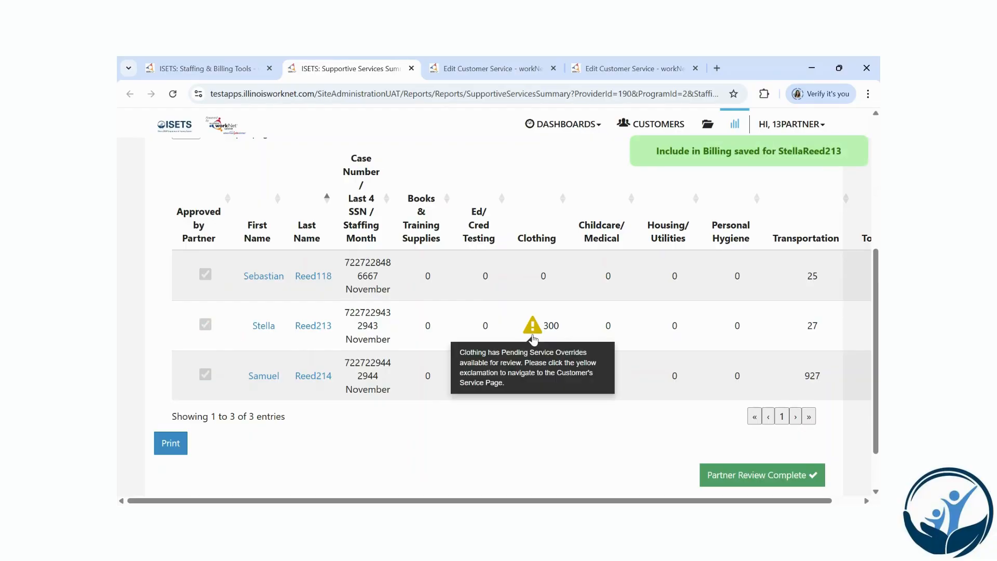